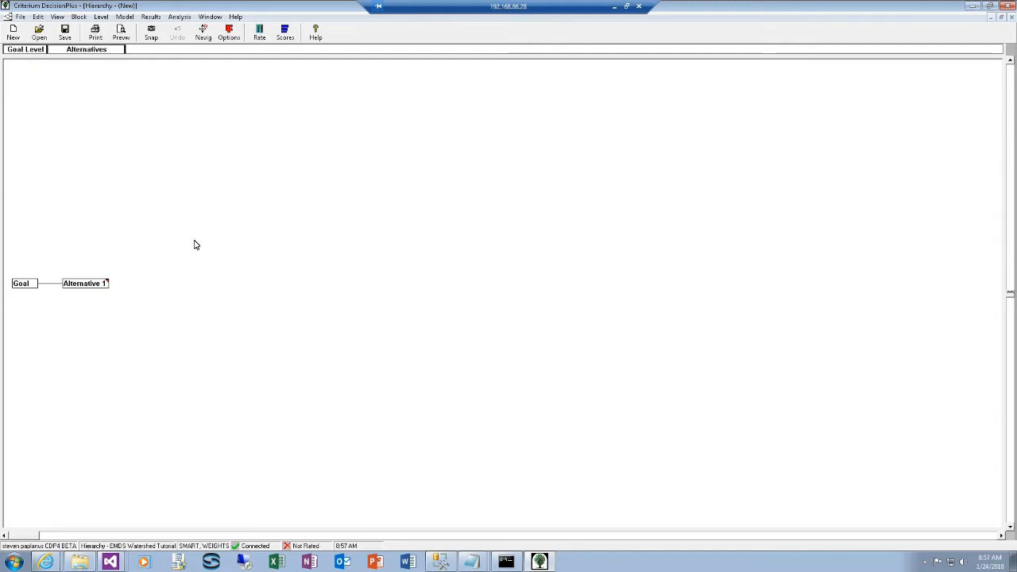
Rename the Goal block to "Restoration Priority"
right_click(27, 284)
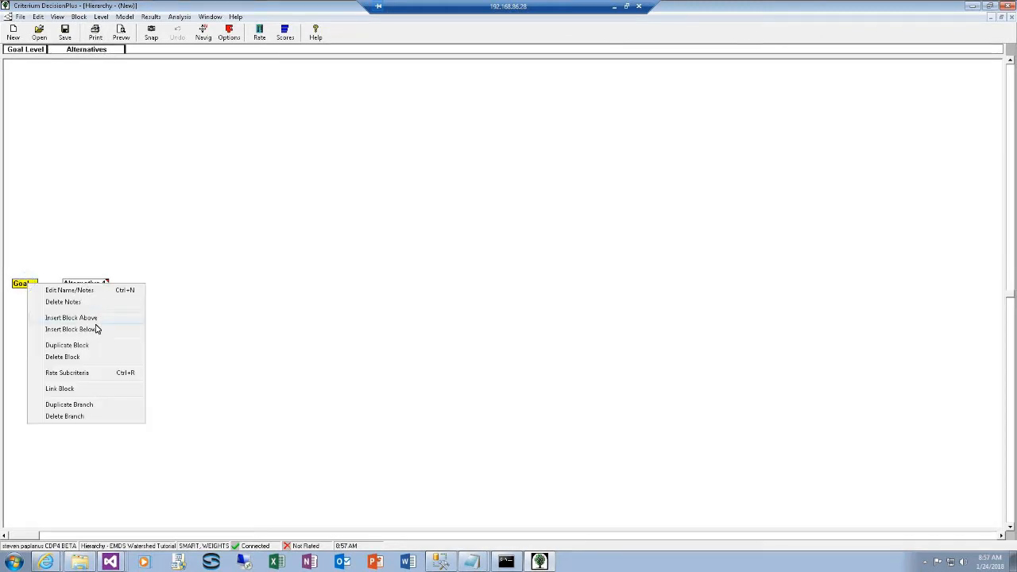
left_click(92, 291)
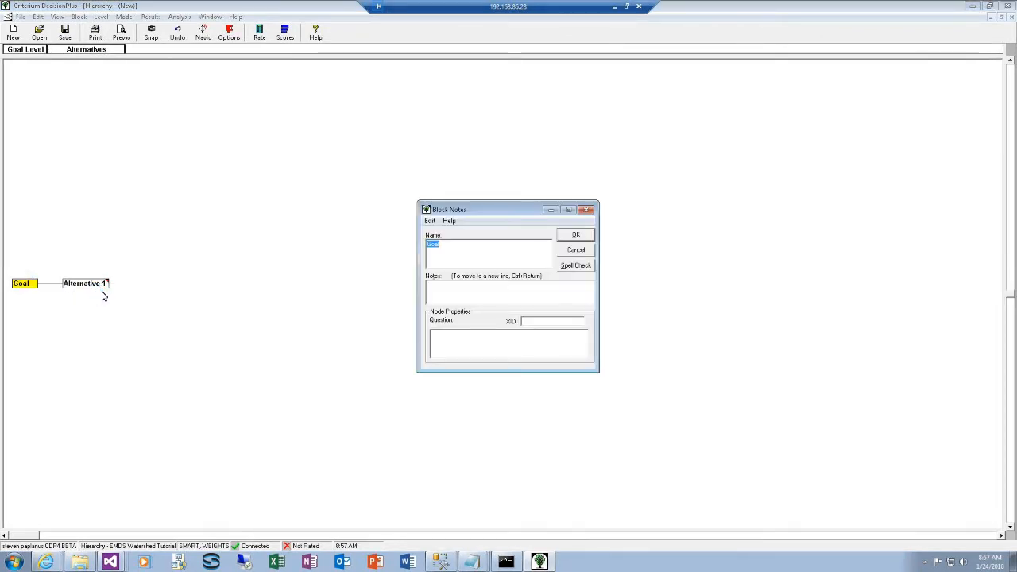
type("Restoration")
type(" Pric")
type("rity")
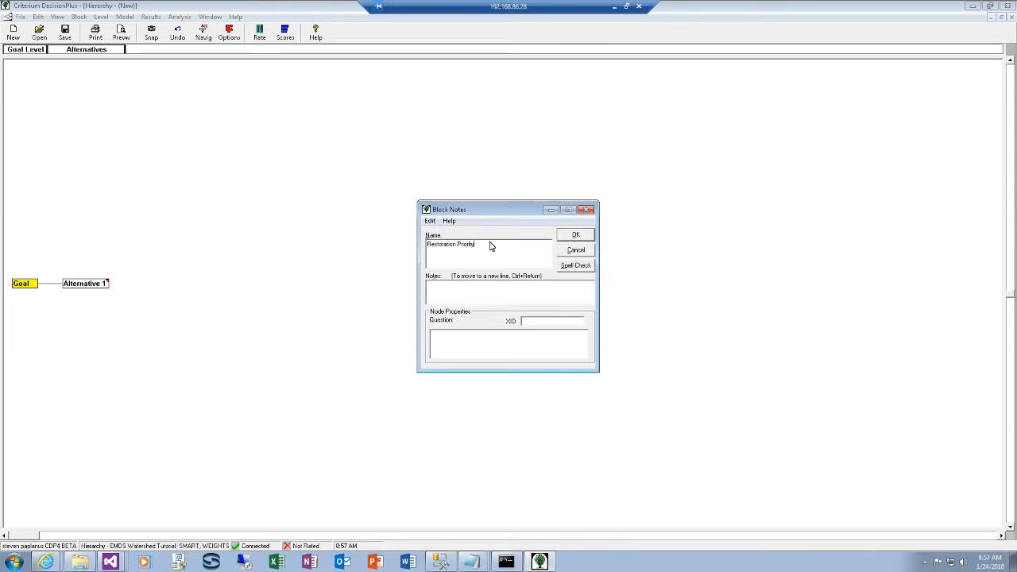
left_click(576, 235)
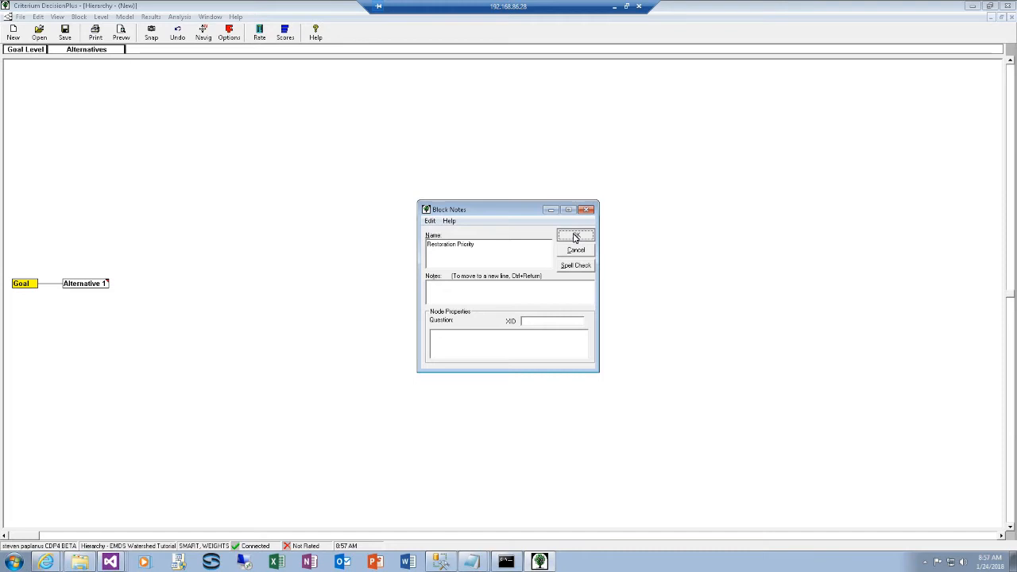
left_click(575, 236)
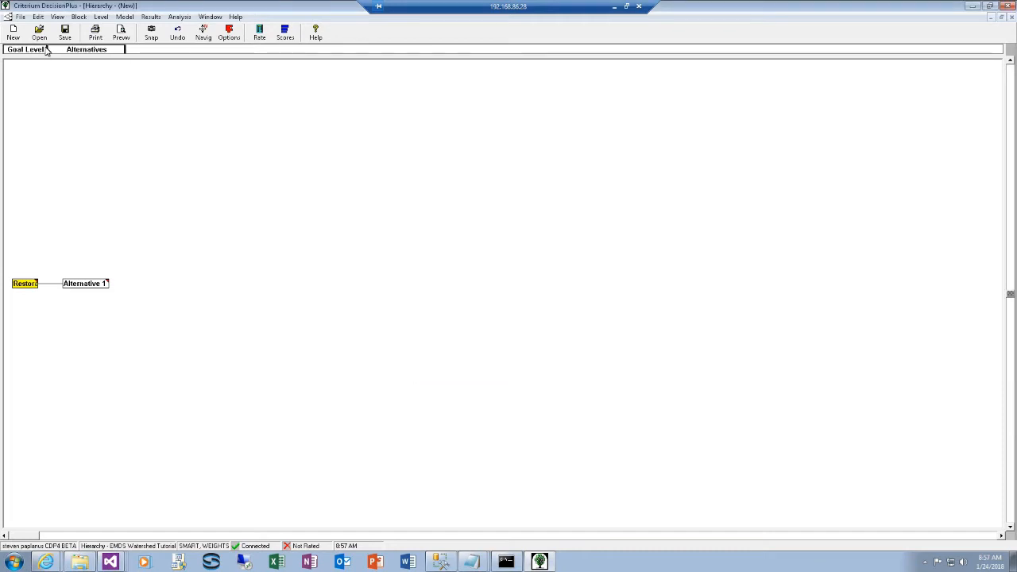
Widen the Goal Level column until the full name of the Restoration Priority block fits
left_click_drag(47, 51, 94, 52)
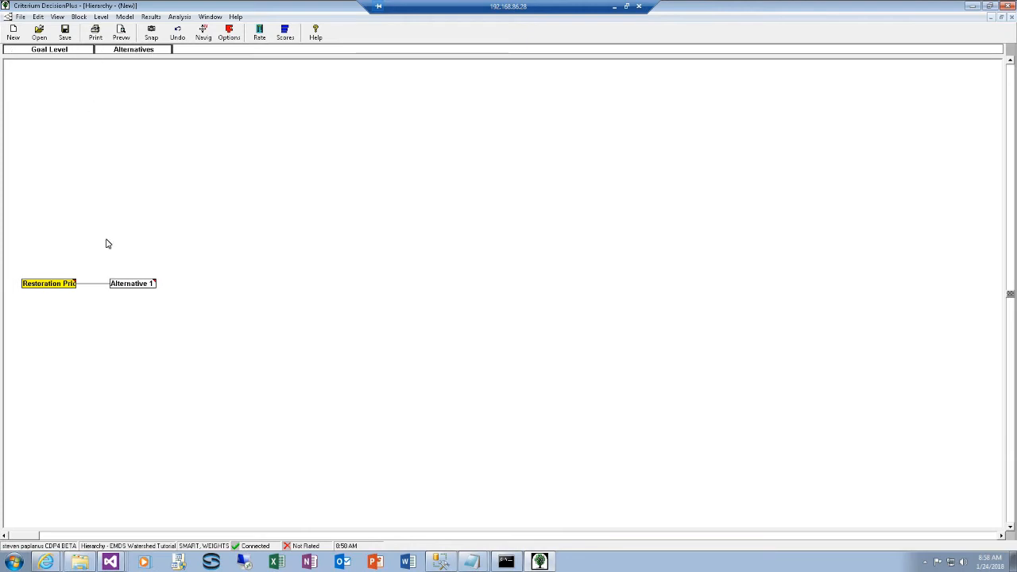
left_click(93, 51)
left_click(94, 51)
left_click(95, 52)
left_click_drag(138, 52, 139, 53)
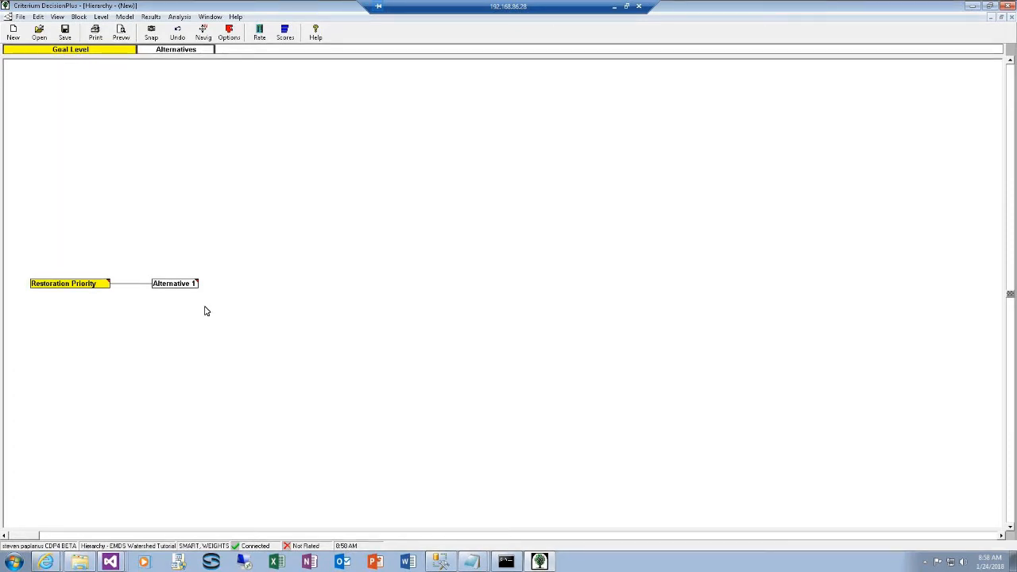
Insert a new level between Goal Level and Alternatives, accepting the data-loss warning, and name it "Level 2"
right_click(174, 52)
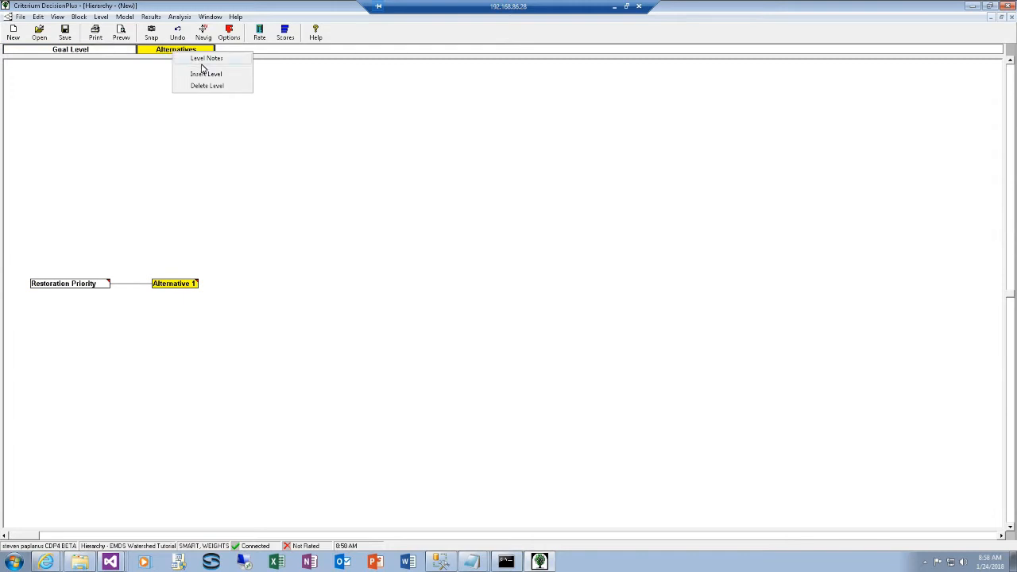
left_click(206, 73)
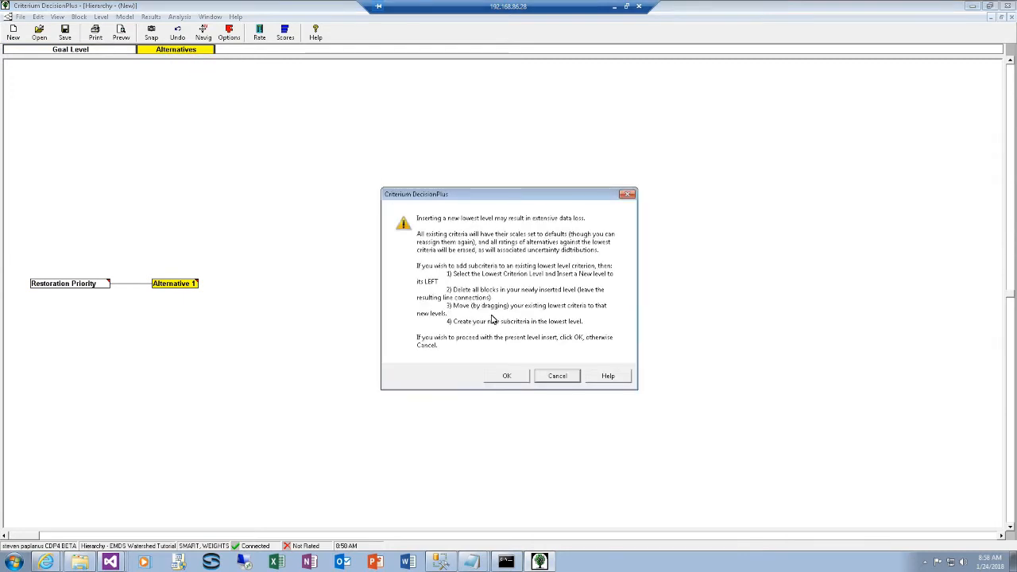
left_click(500, 378)
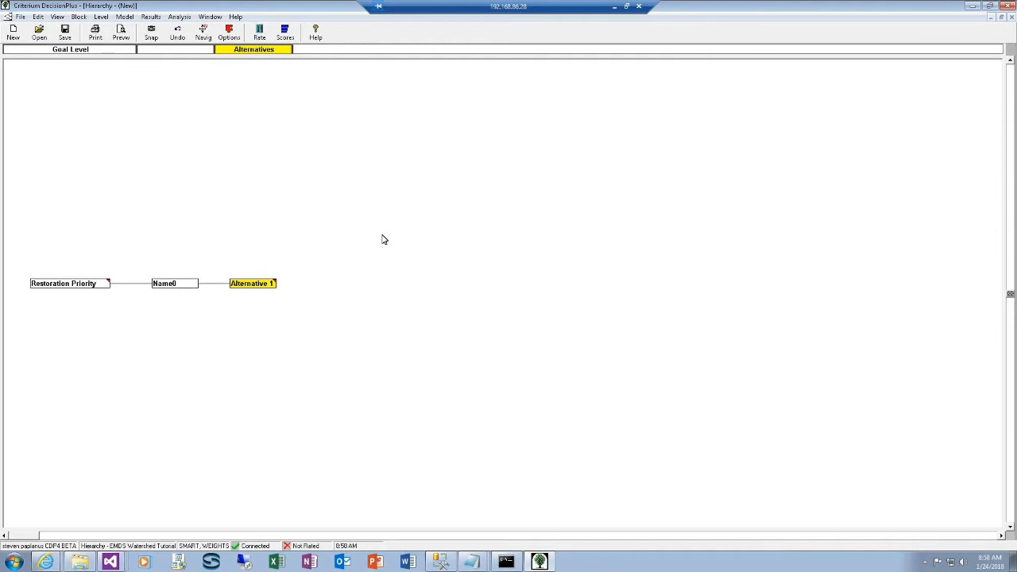
left_click(186, 51)
type("Level 1")
key("Return")
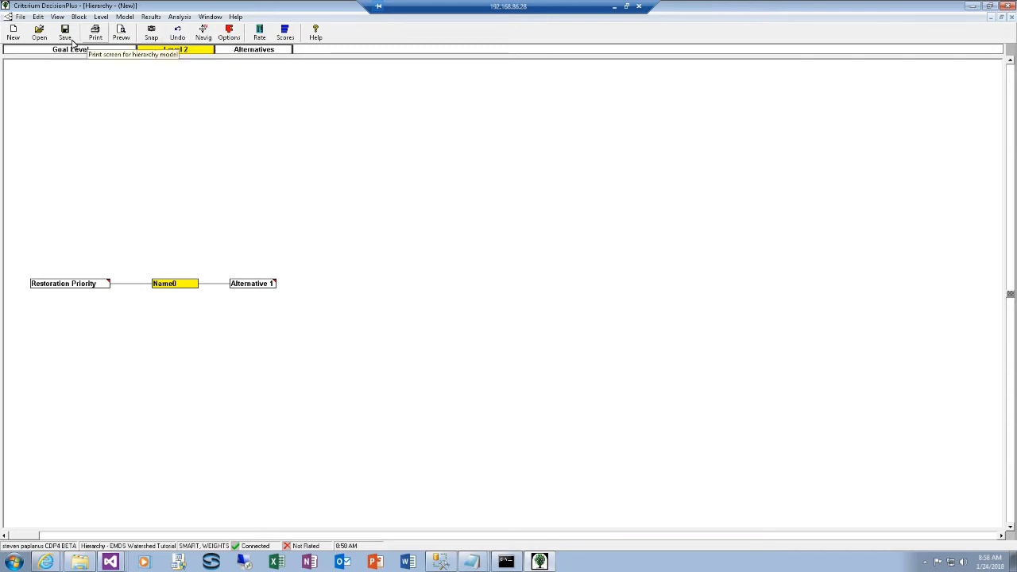
Rename the new criterion block in Level 2 to "Efficacy"
right_click(162, 286)
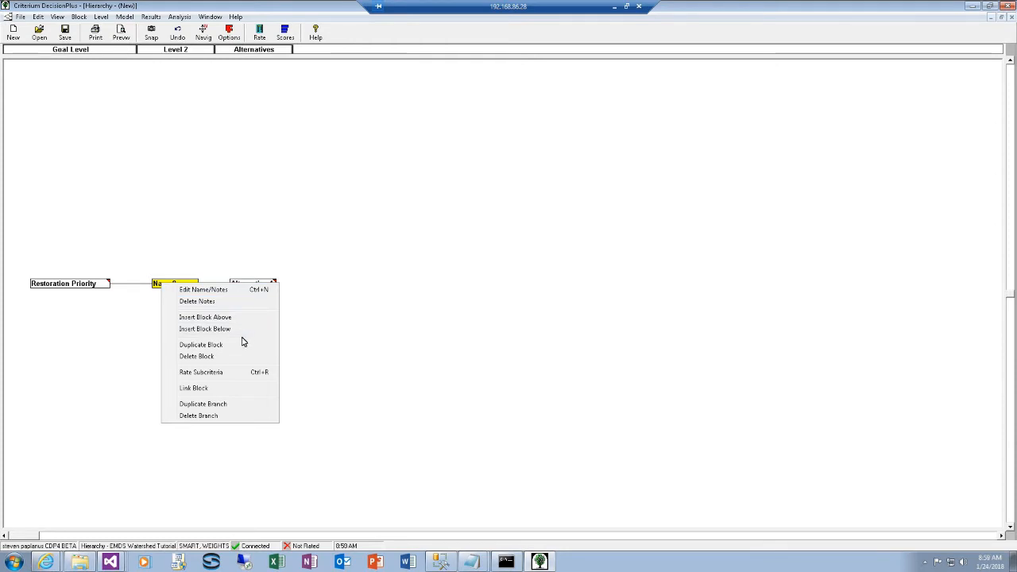
left_click(231, 294)
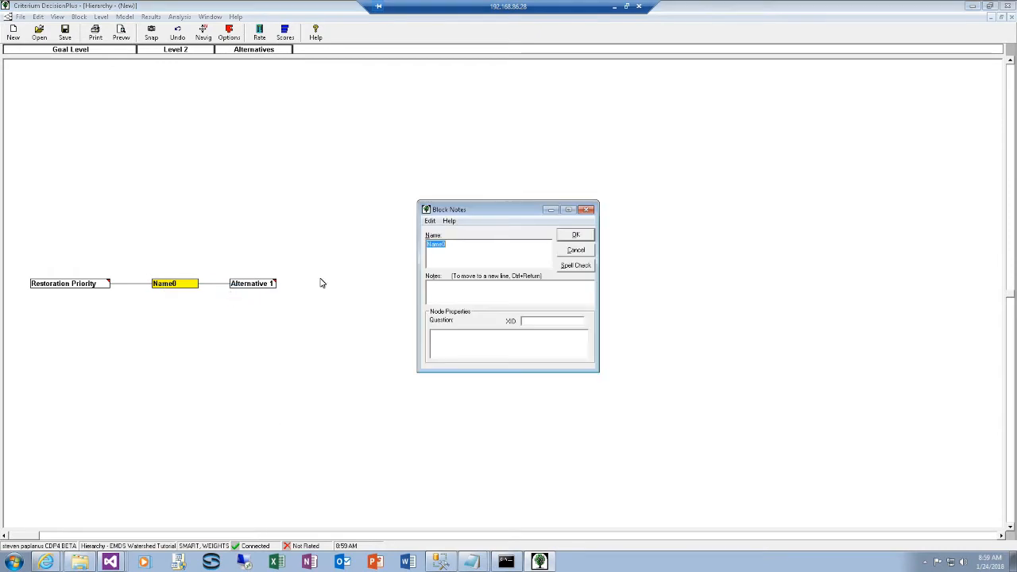
type("Efficacy")
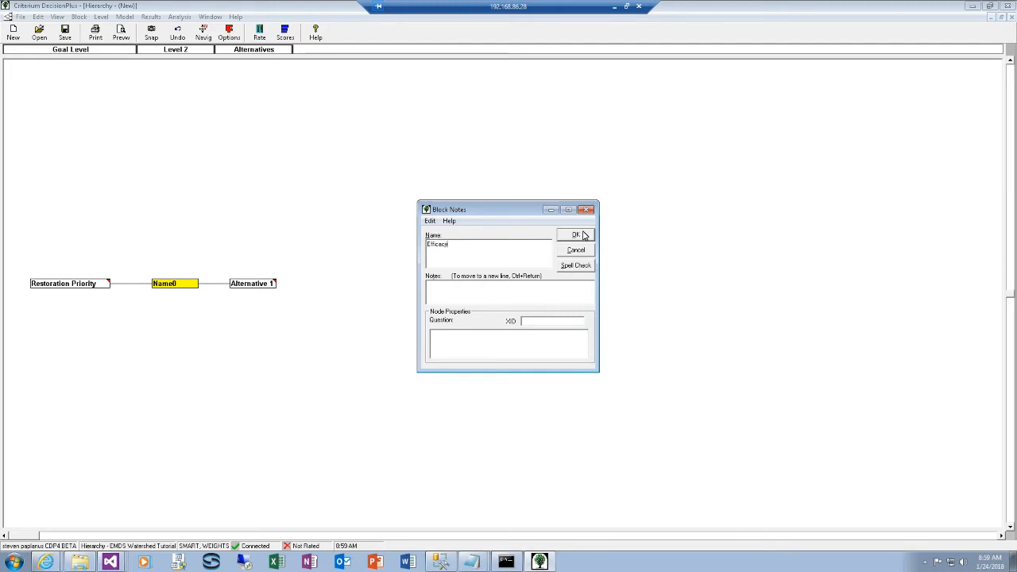
left_click(580, 235)
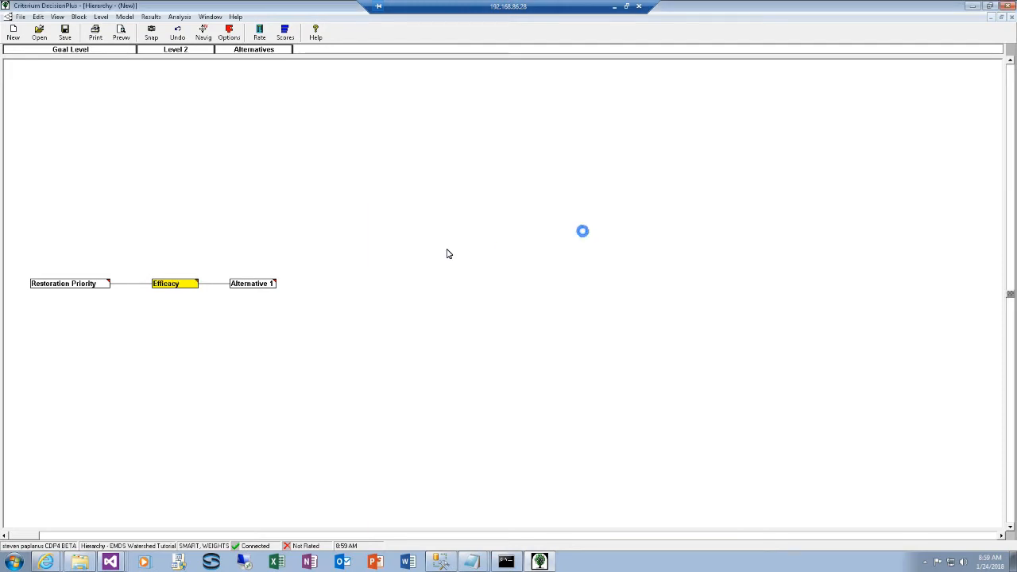
Create a numeric scale named "Preferences" with best value 9 and worst value 1, and assign it to the Efficacy block
right_click(176, 285)
double_click(171, 285)
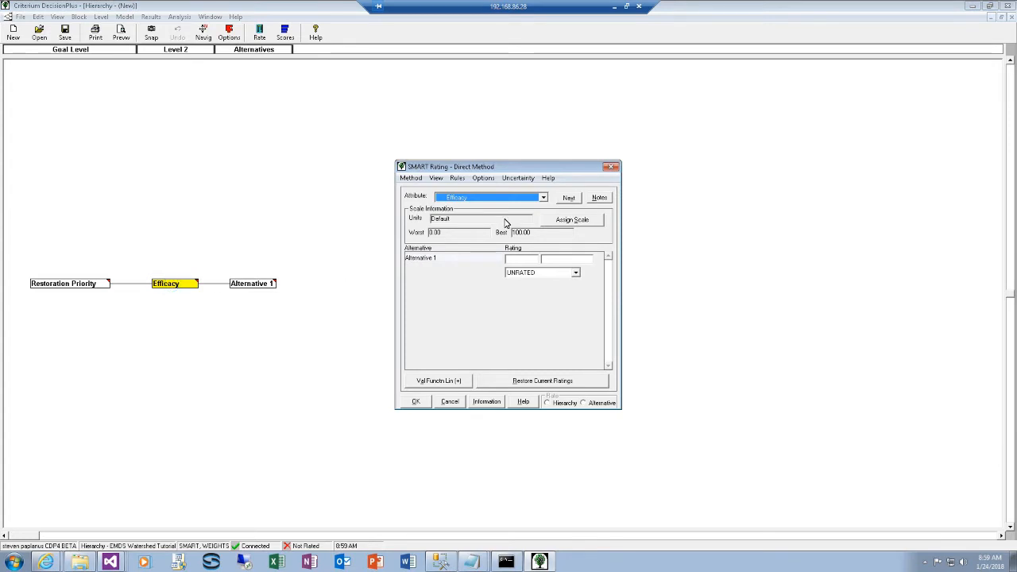
left_click(562, 221)
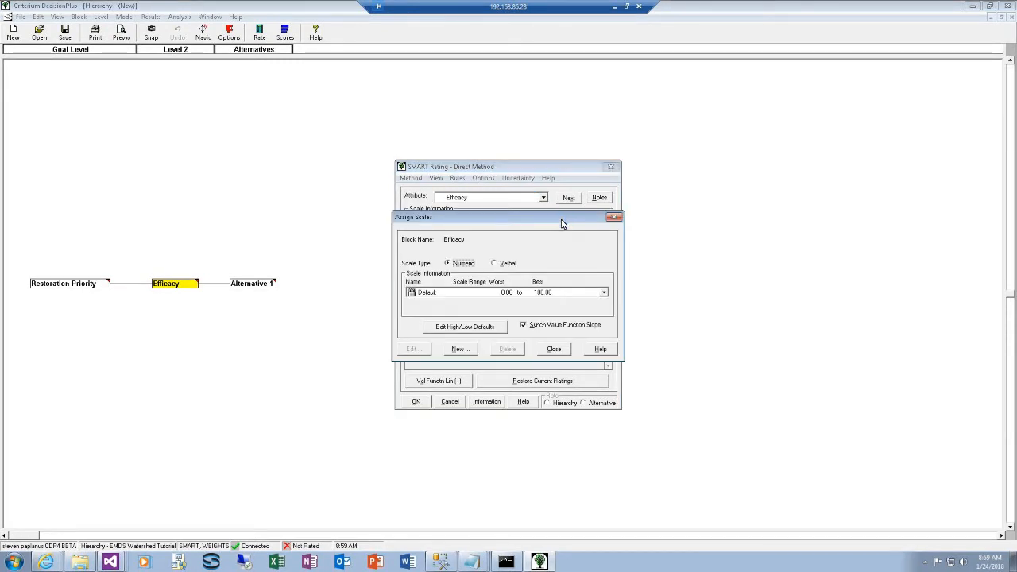
left_click(466, 349)
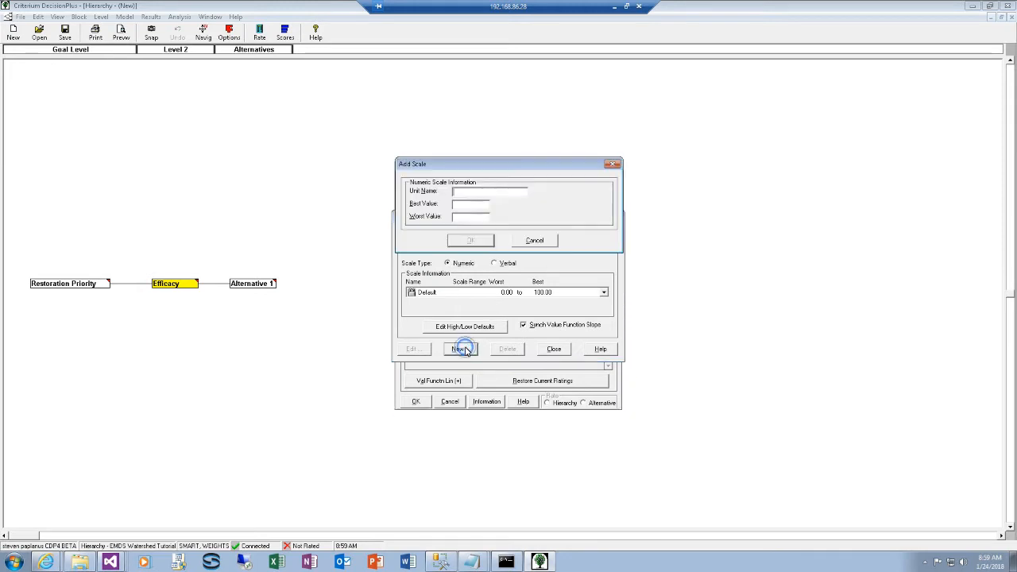
left_click(467, 193)
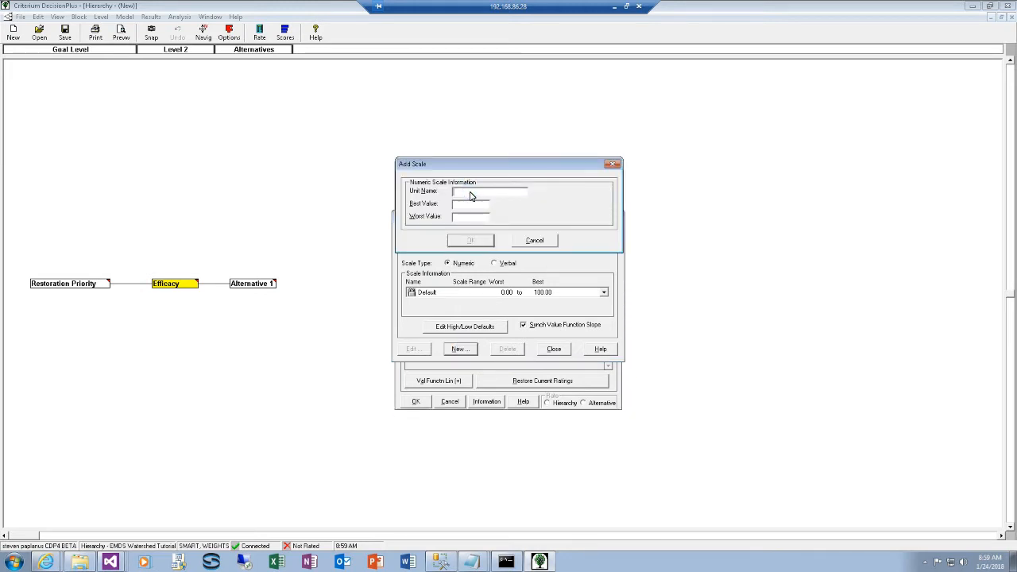
type("Preferences")
key("Tab")
type("9")
key("Tab")
type("1")
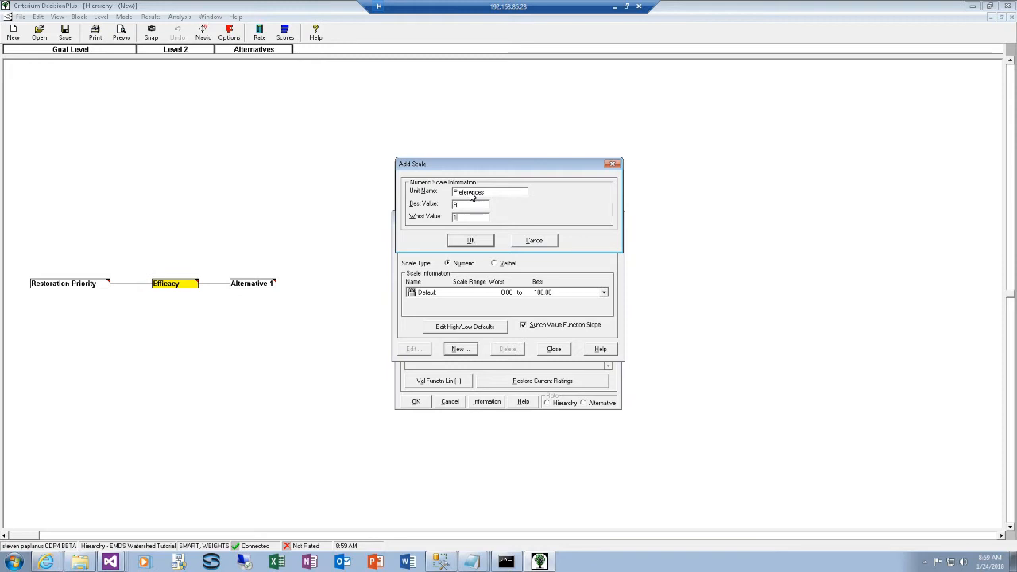
left_click(478, 241)
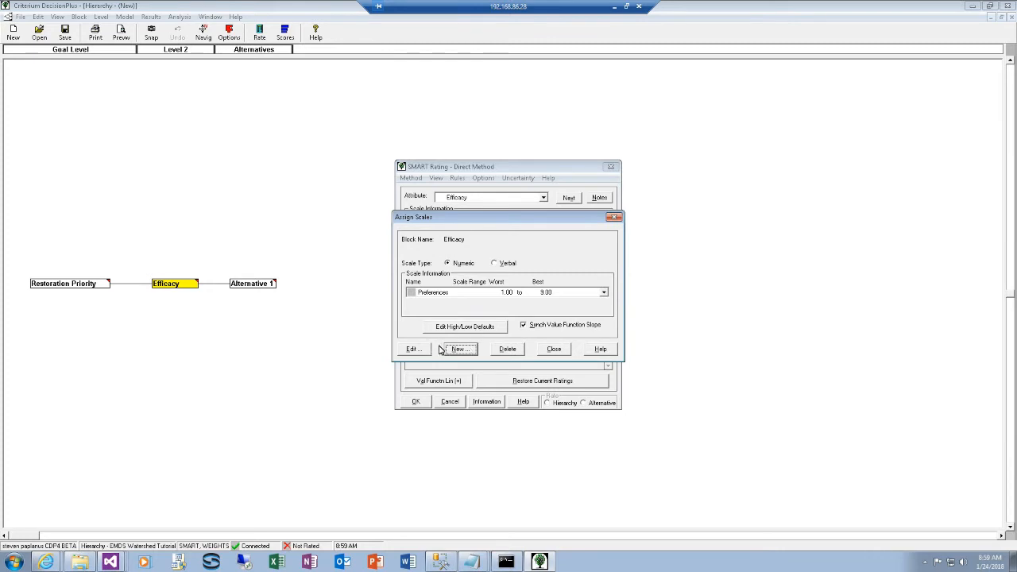
left_click(554, 351)
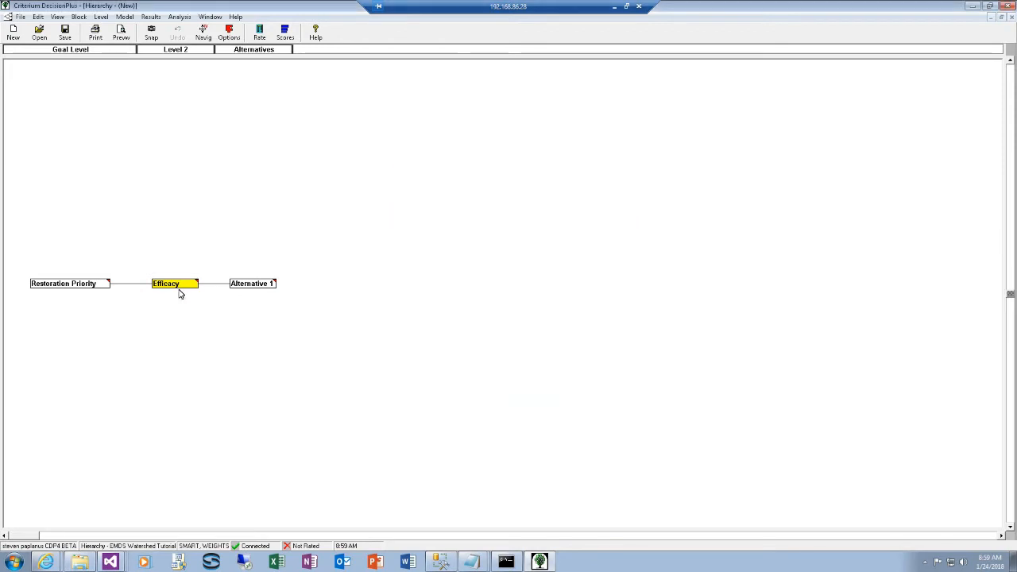
Insert a block named "Feasibility" below Efficacy and connect it to Alternative 1
right_click(179, 294)
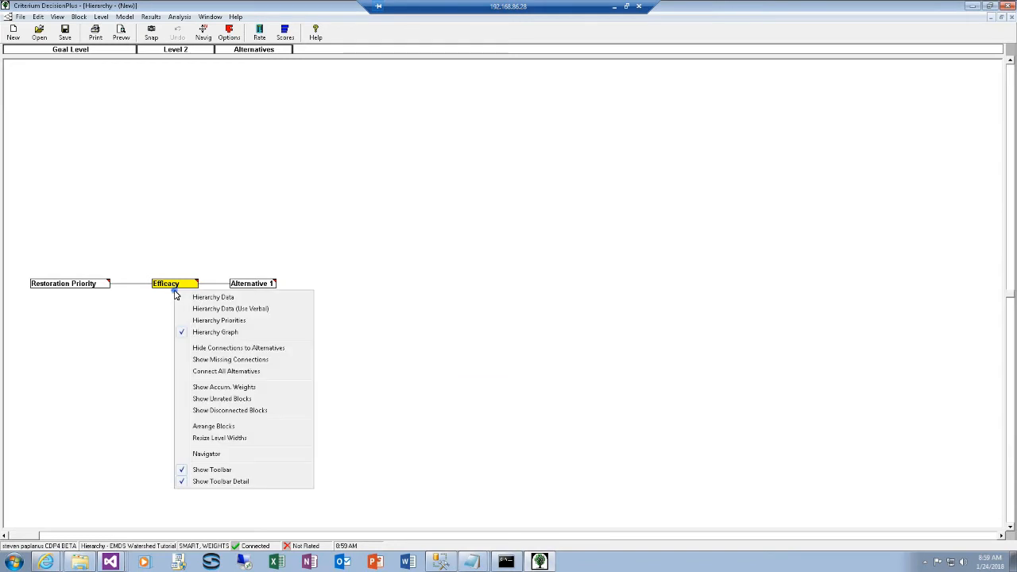
right_click(177, 284)
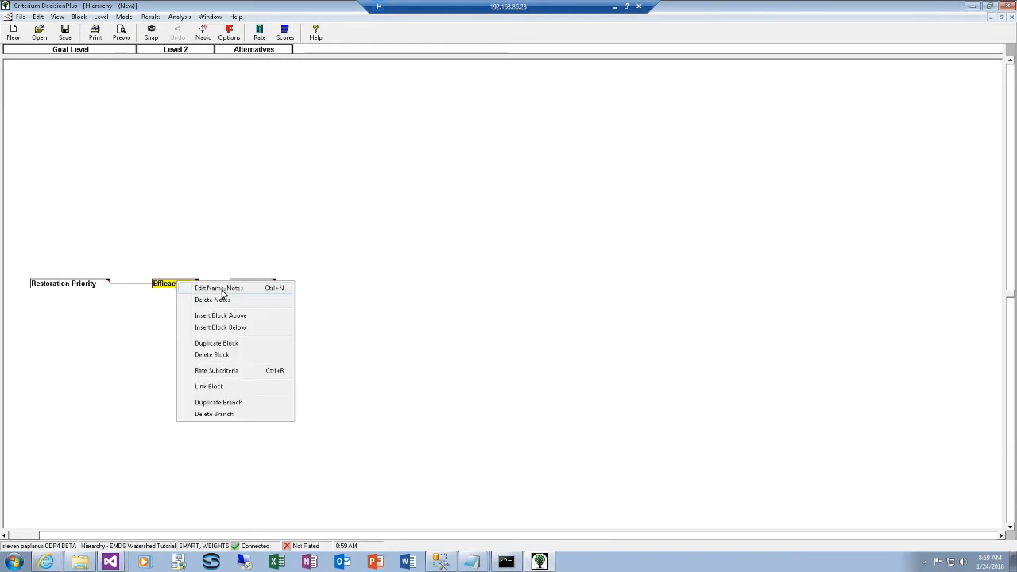
left_click(220, 326)
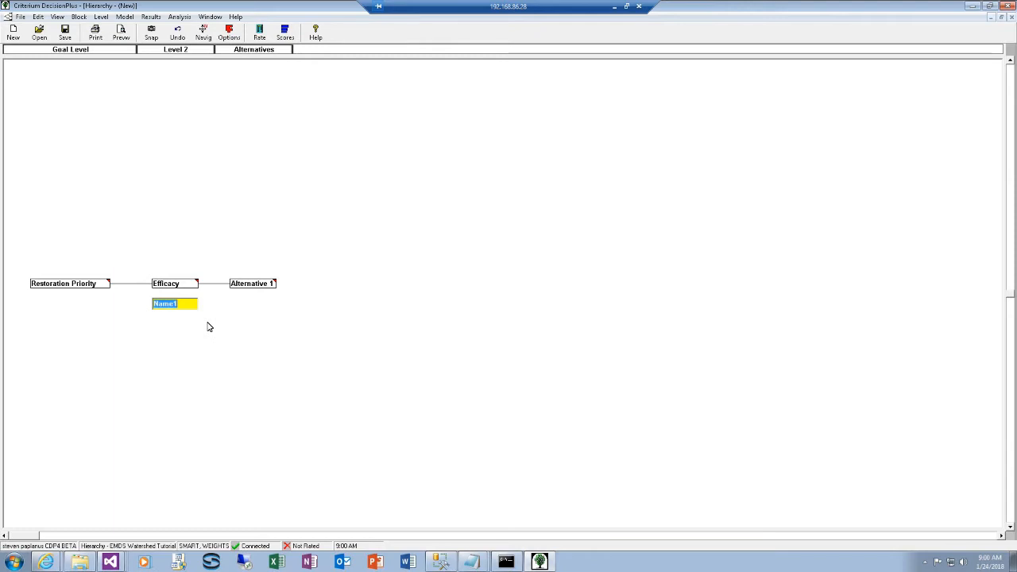
type("Feasib")
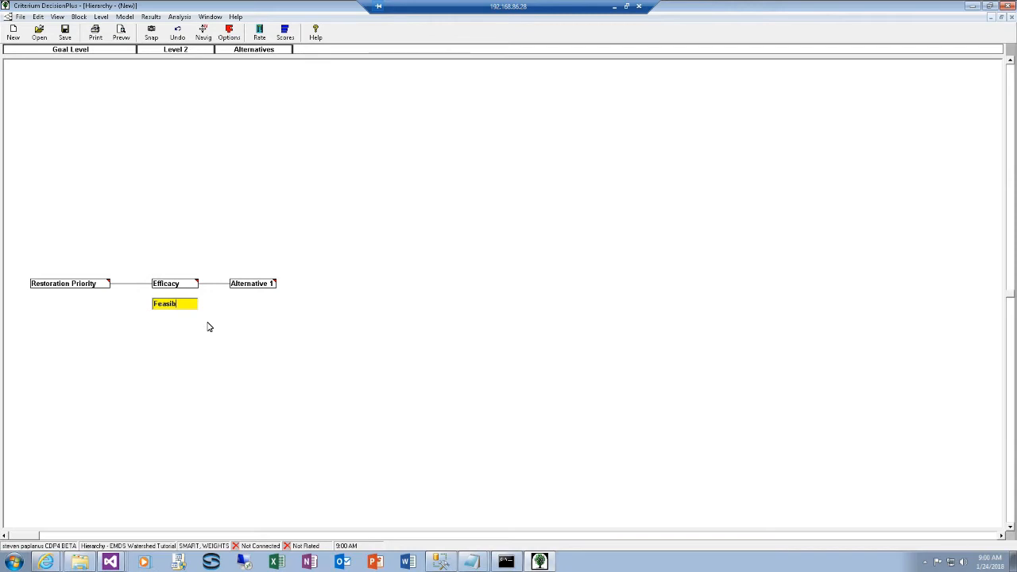
type("ility")
key("Return")
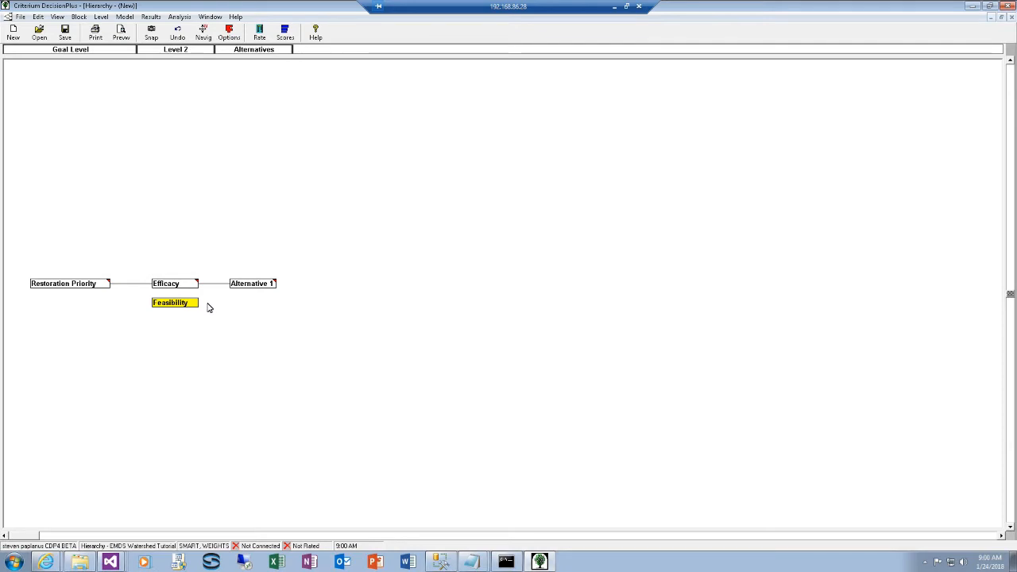
left_click_drag(191, 303, 270, 285)
Assign the existing Preferences scale to the Feasibility block and accept its rating settings
double_click(164, 305)
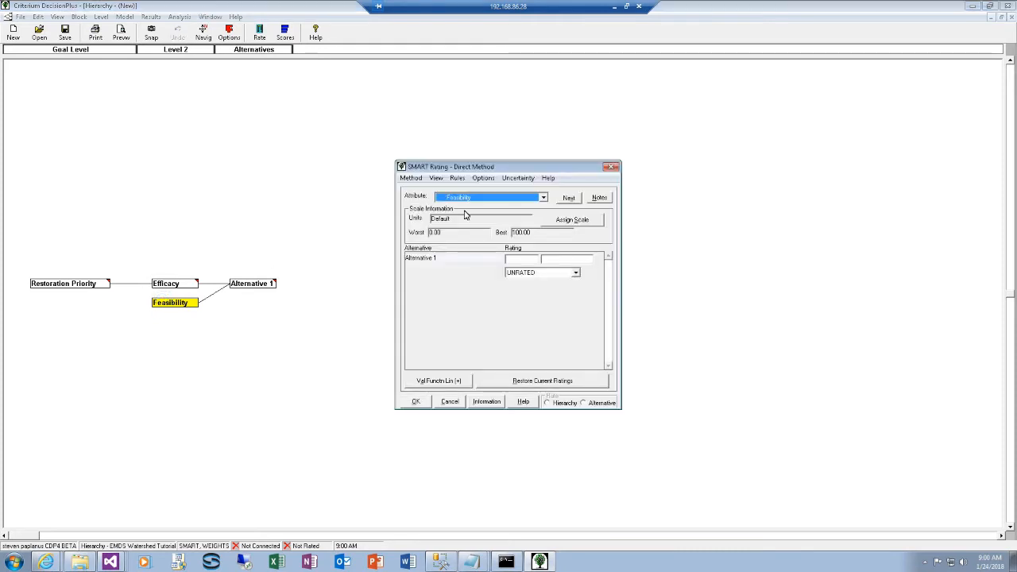
left_click(571, 223)
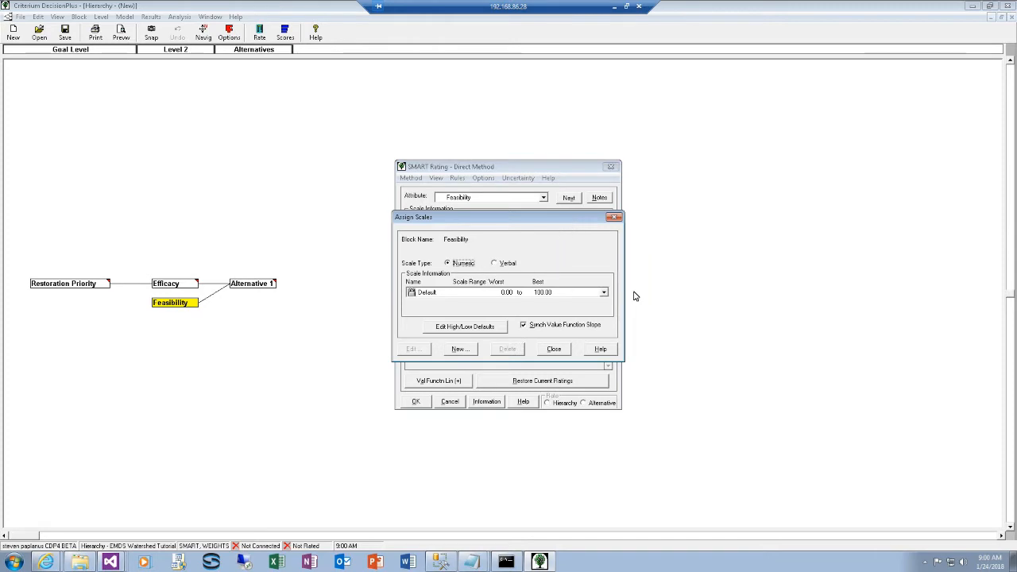
left_click(604, 292)
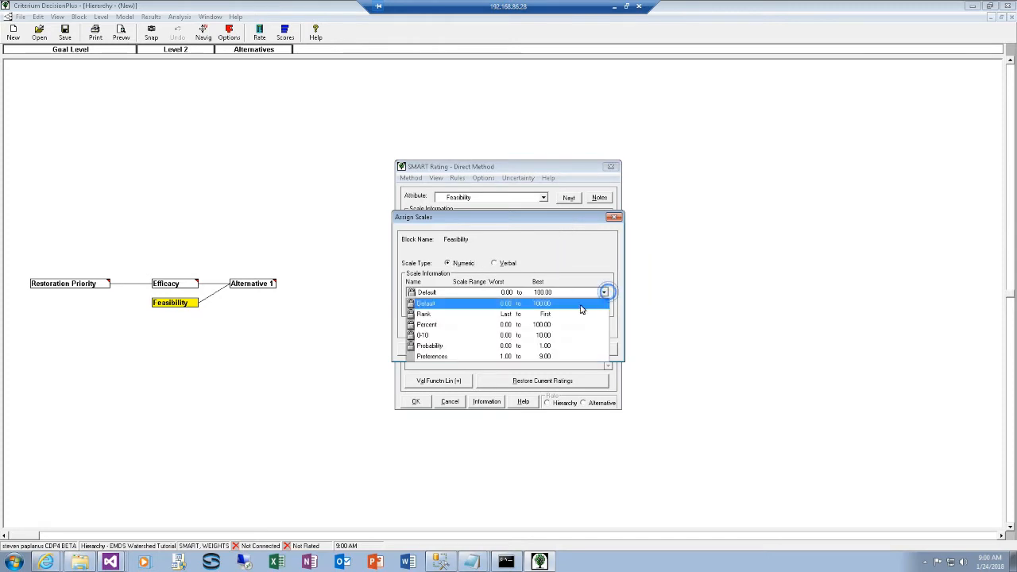
left_click(549, 357)
left_click(551, 352)
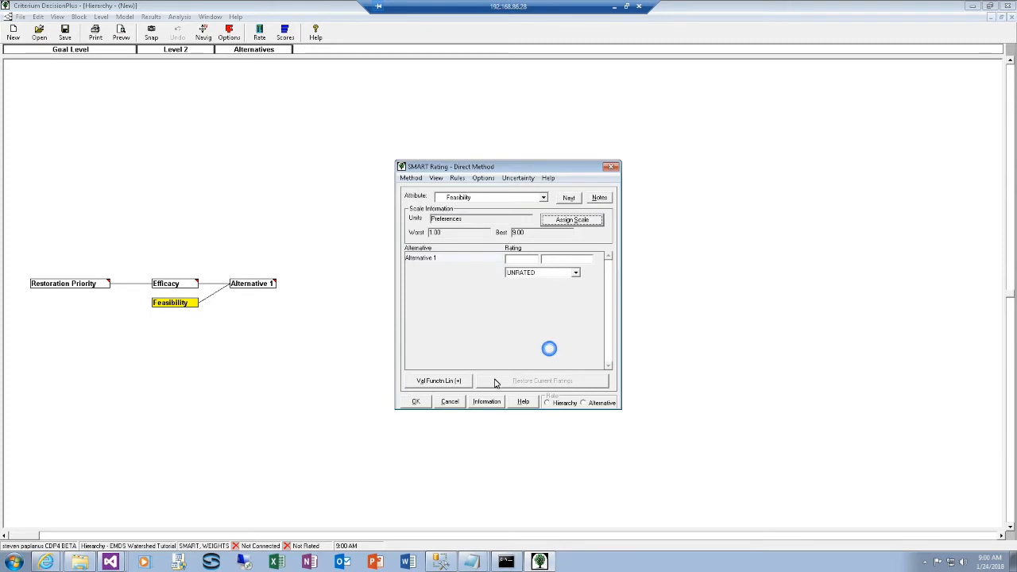
left_click(425, 403)
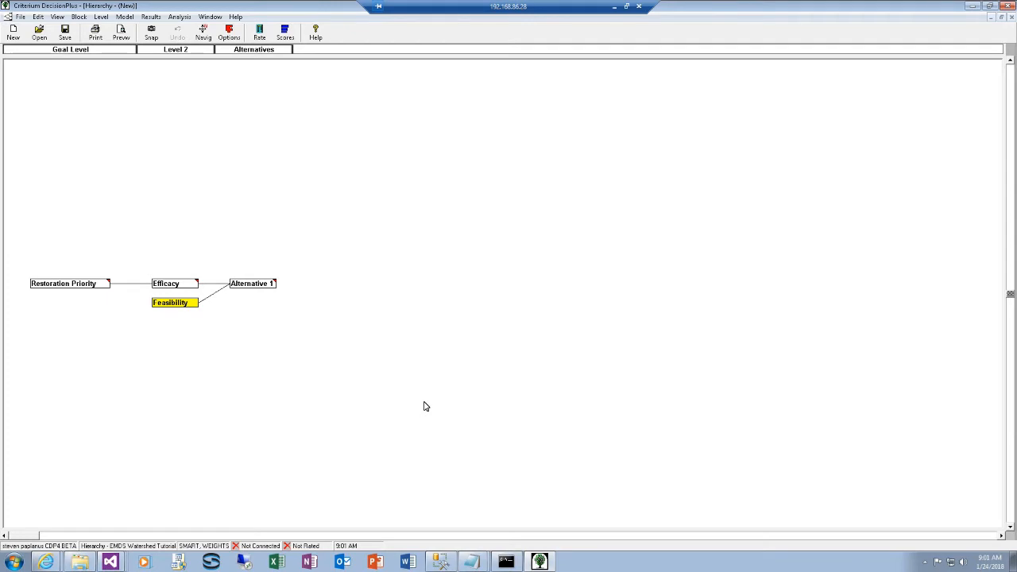
Insert a block named "WS Condition" below Feasibility and widen the Level 2 column so the full name fits
right_click(175, 304)
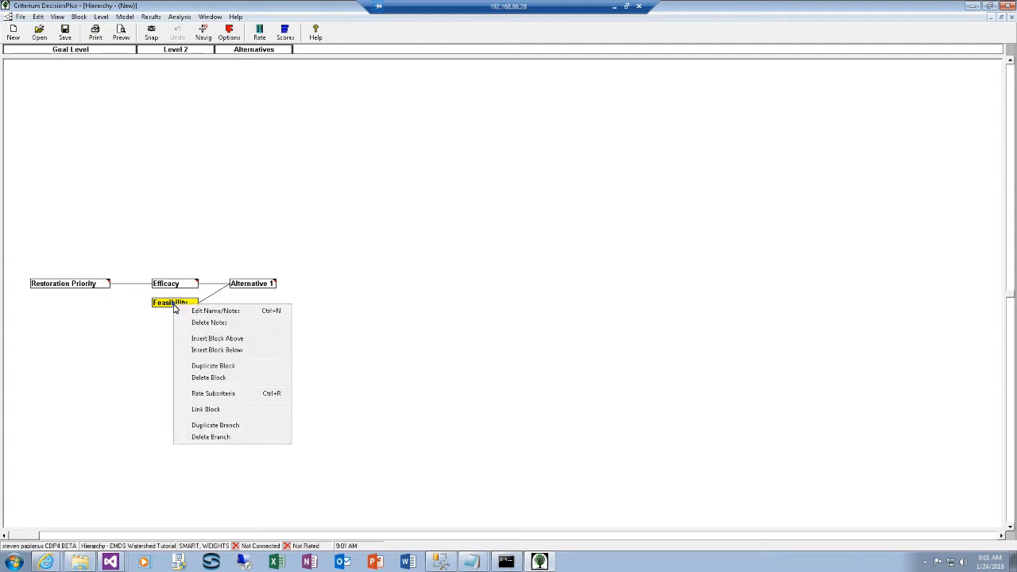
left_click(216, 351)
type("WS")
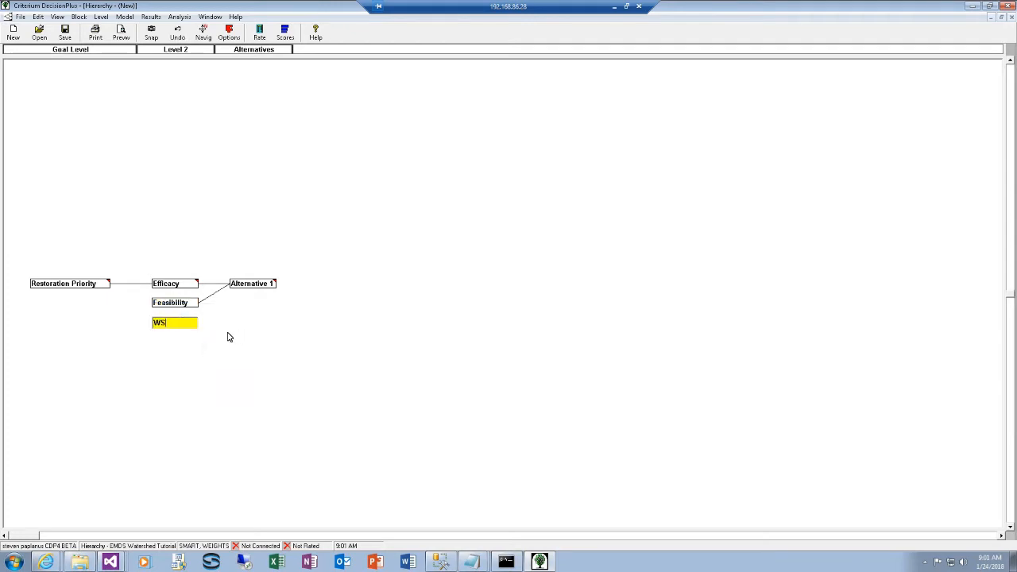
type(" Condition")
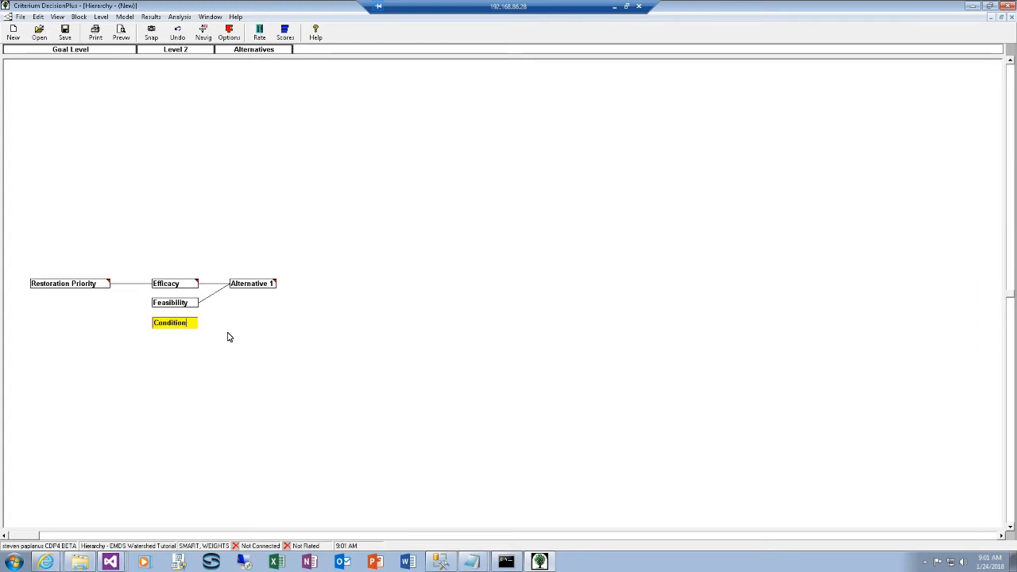
key("Return")
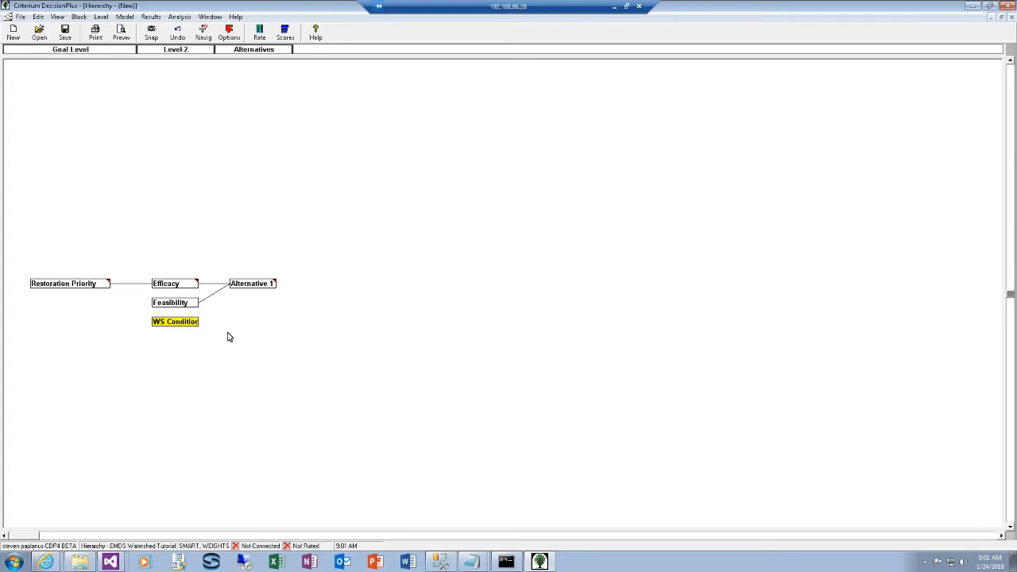
left_click(214, 50)
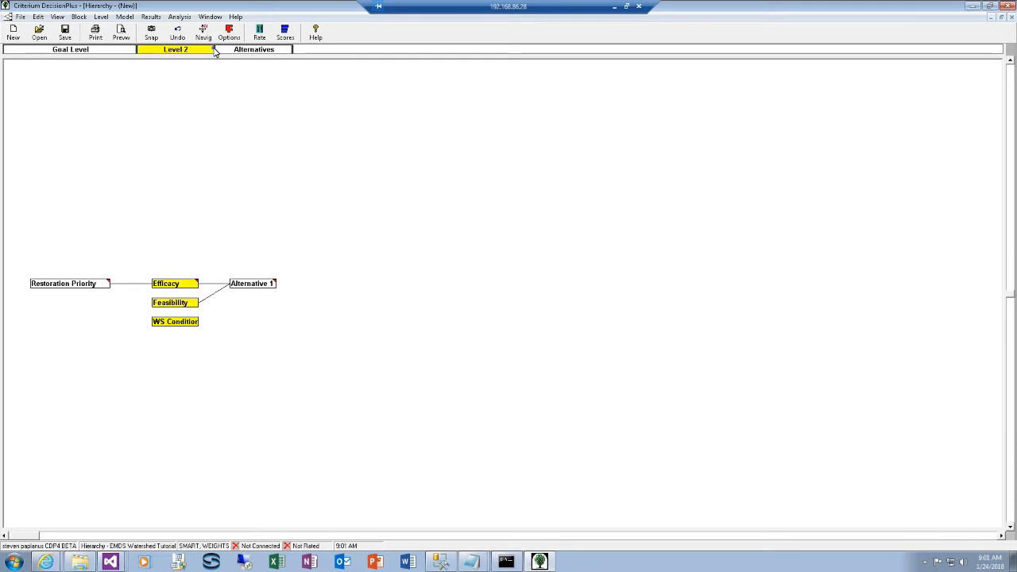
left_click_drag(215, 50, 244, 52)
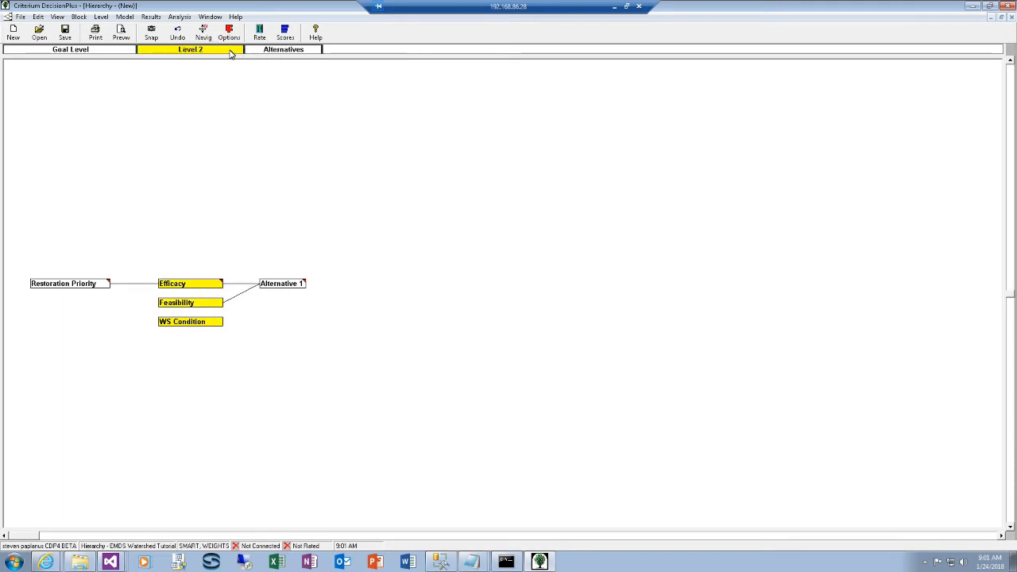
Connect the WS Condition block to Alternative 1
left_click(204, 323)
left_click_drag(198, 324, 283, 286)
left_click(239, 323)
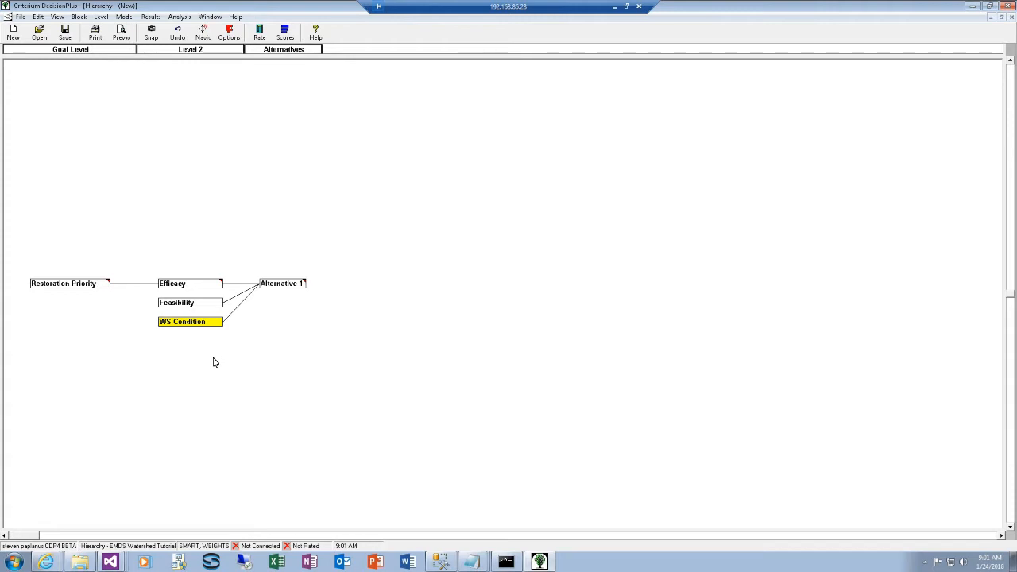
Create a numeric scale named "NetWeaver Metric" with best value 1 and worst value -1, and assign it to the WS Condition block
double_click(174, 325)
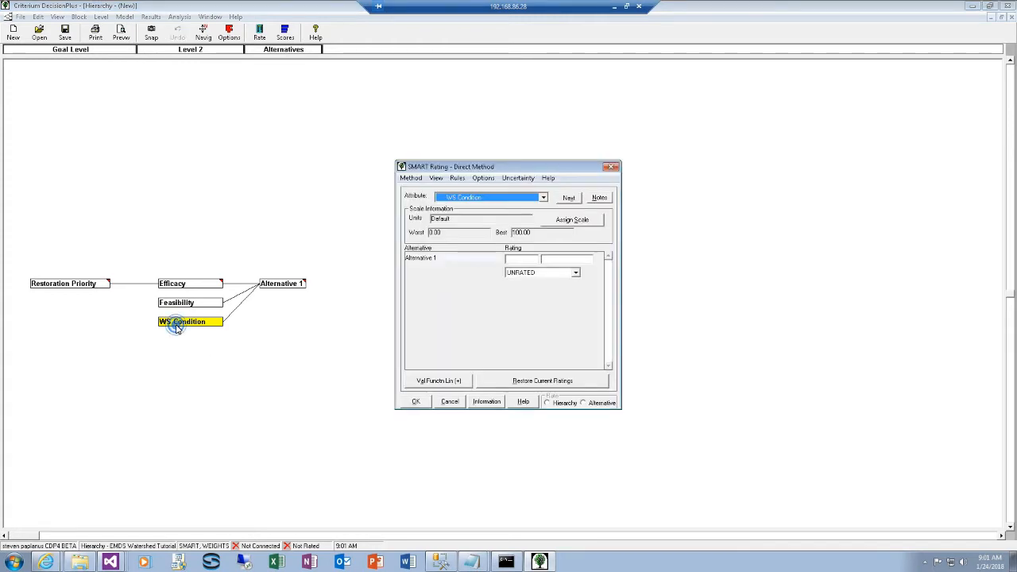
left_click(565, 220)
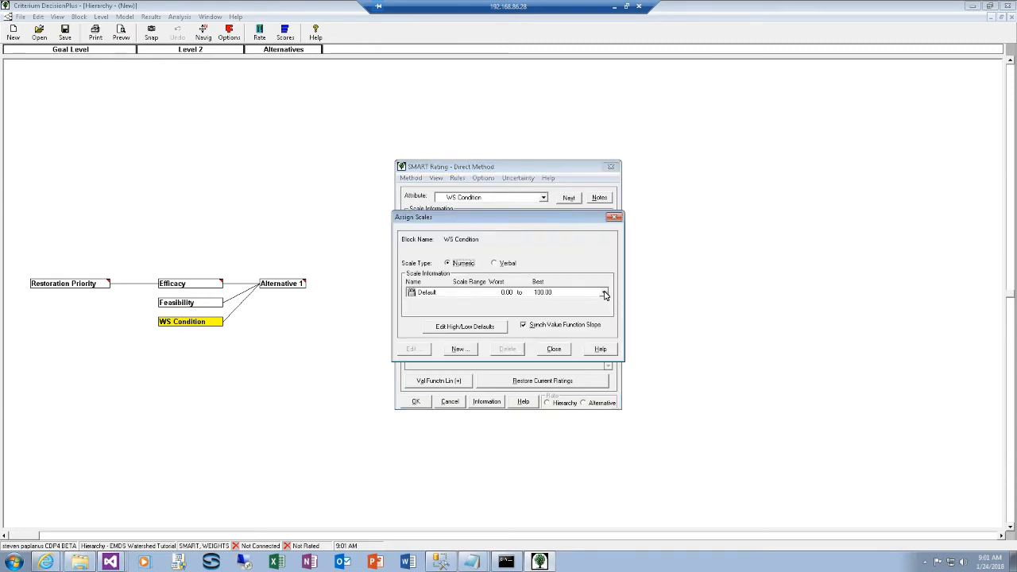
left_click(604, 293)
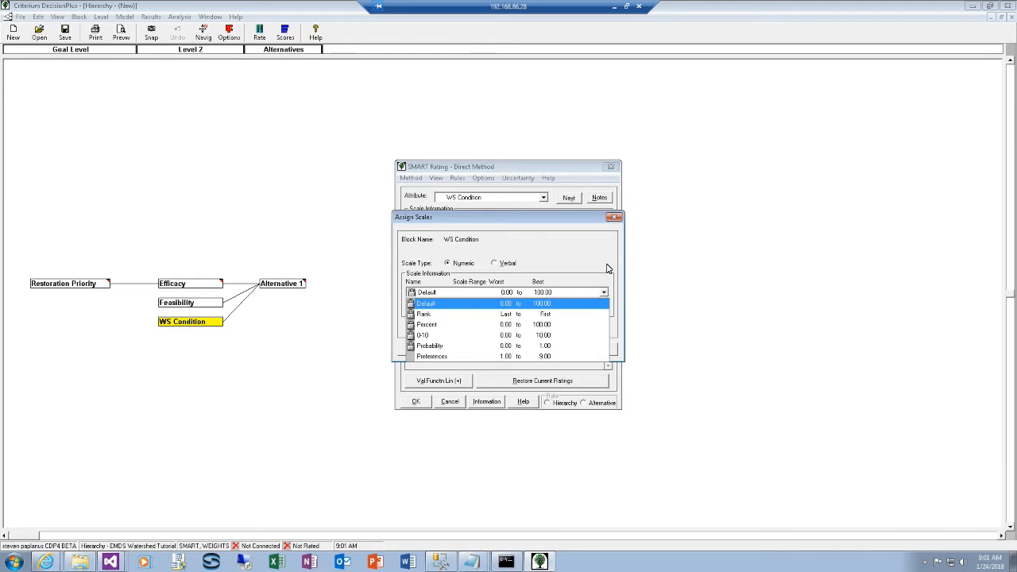
left_click(583, 271)
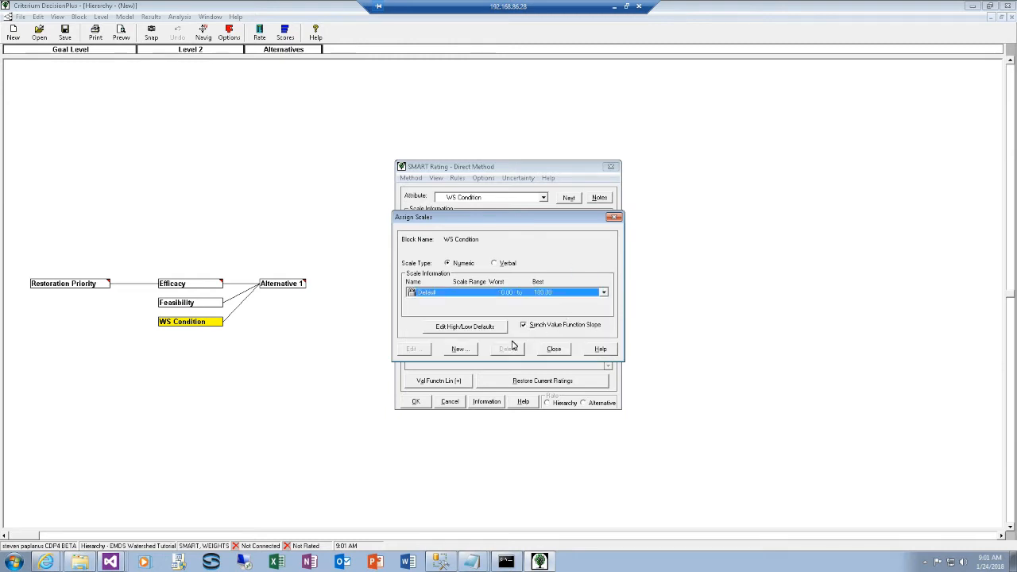
left_click(467, 351)
type("Netwo")
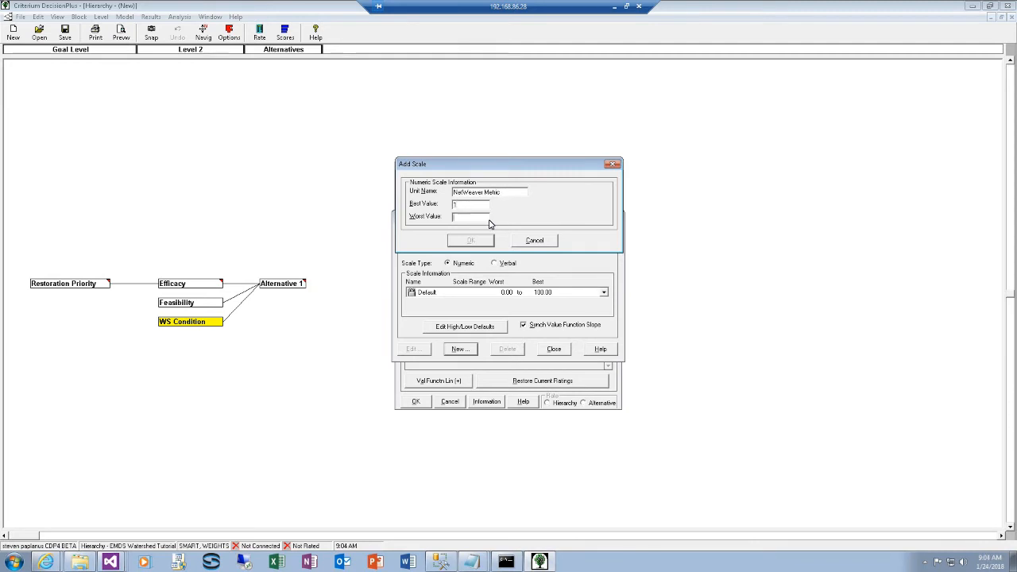
left_click(471, 240)
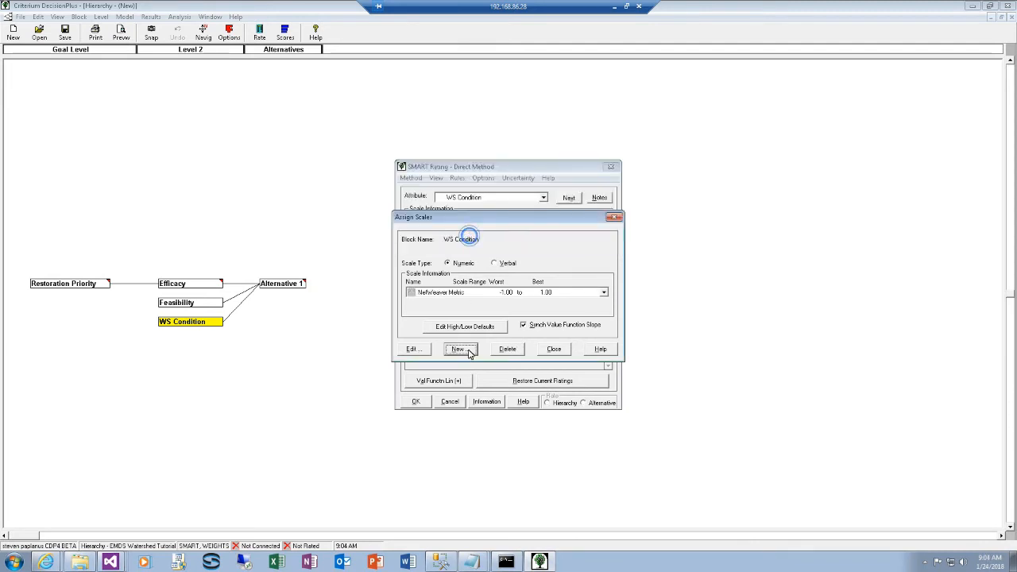
left_click(554, 350)
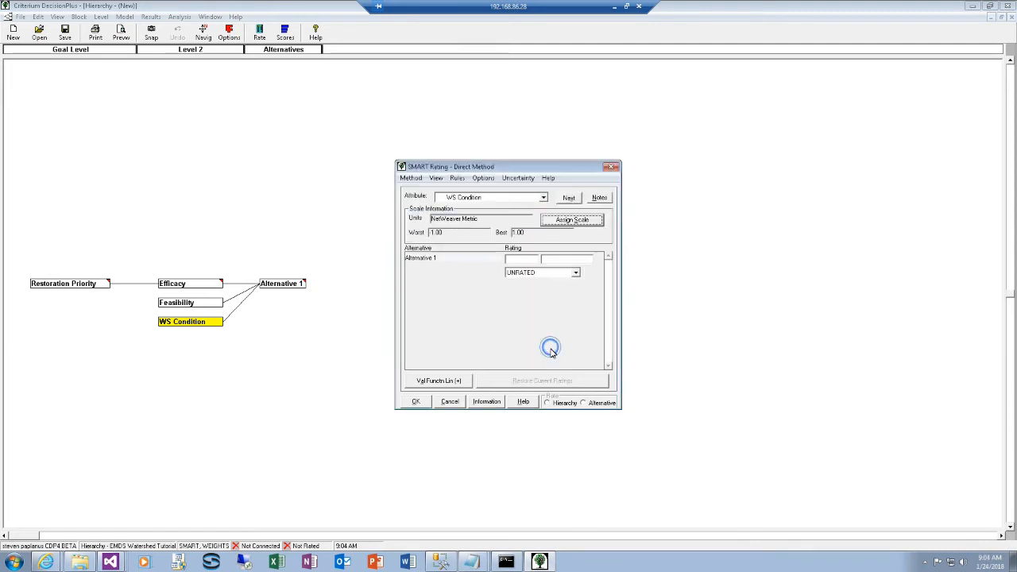
left_click(418, 402)
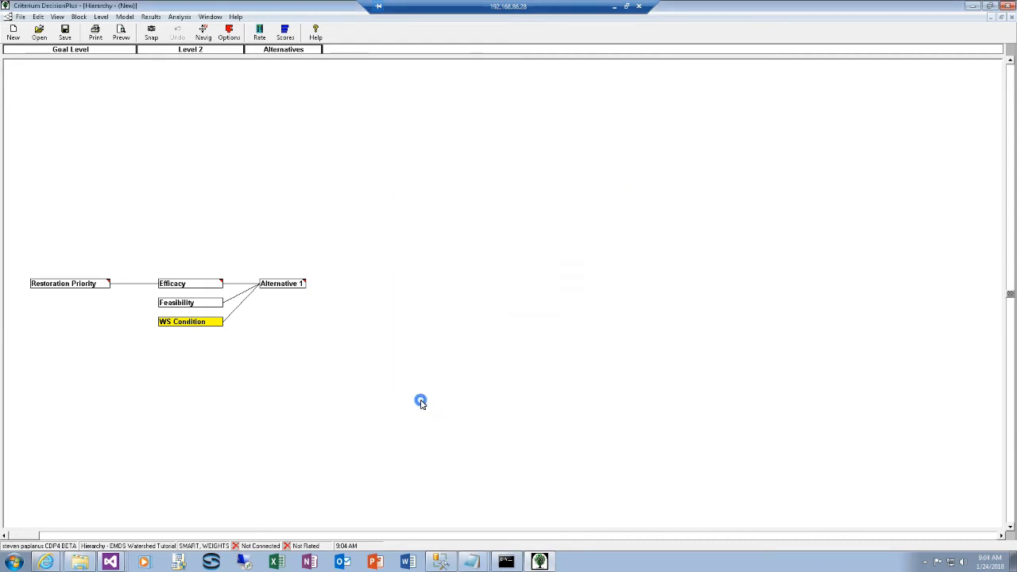
right_click(206, 329)
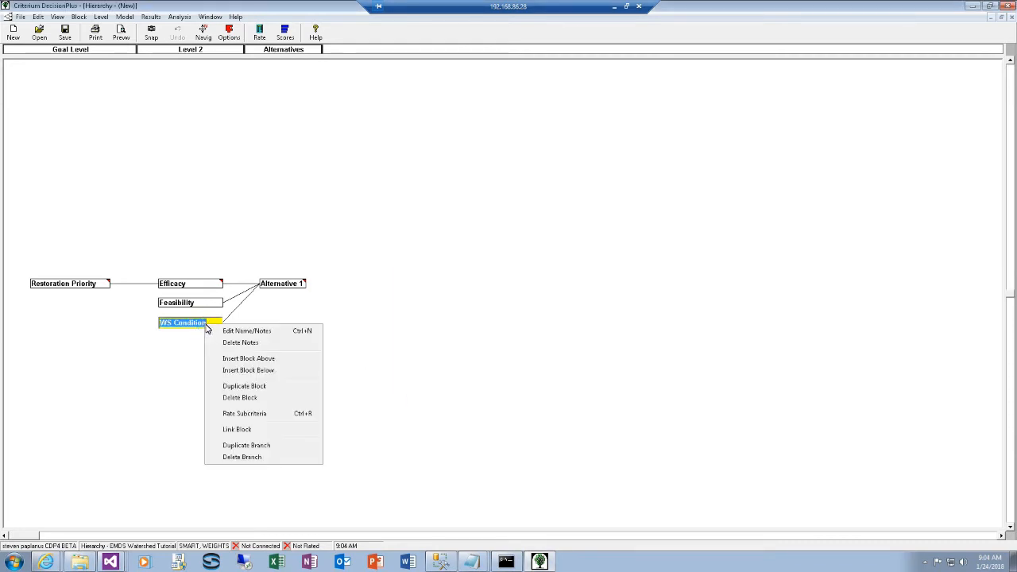
left_click(211, 371)
left_click(247, 342)
left_click(219, 342)
key("Delete")
left_click(207, 326)
Insert a block named "Reach Condition" below WS Condition and connect it to Alternative 1
right_click(204, 322)
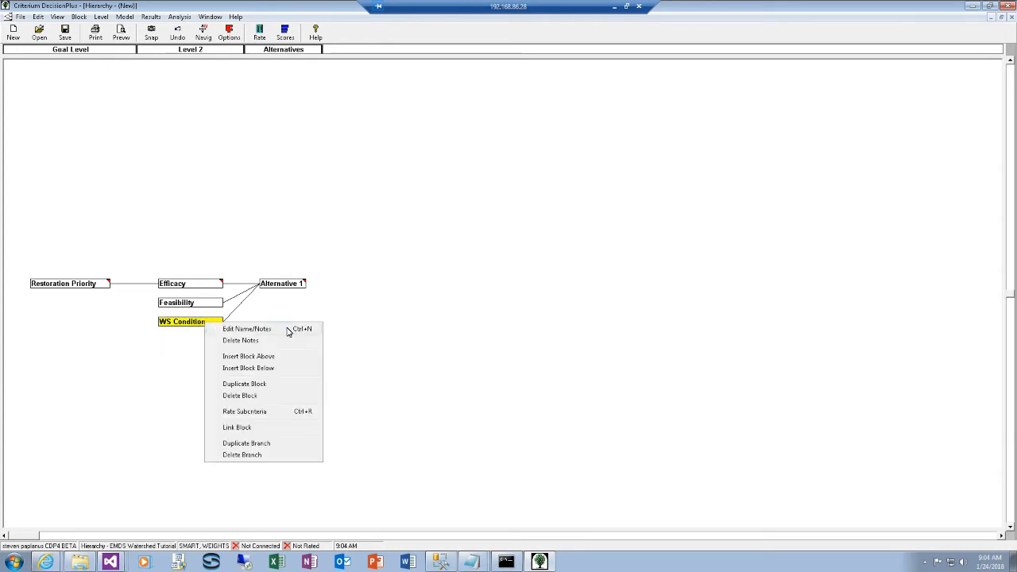
left_click(274, 368)
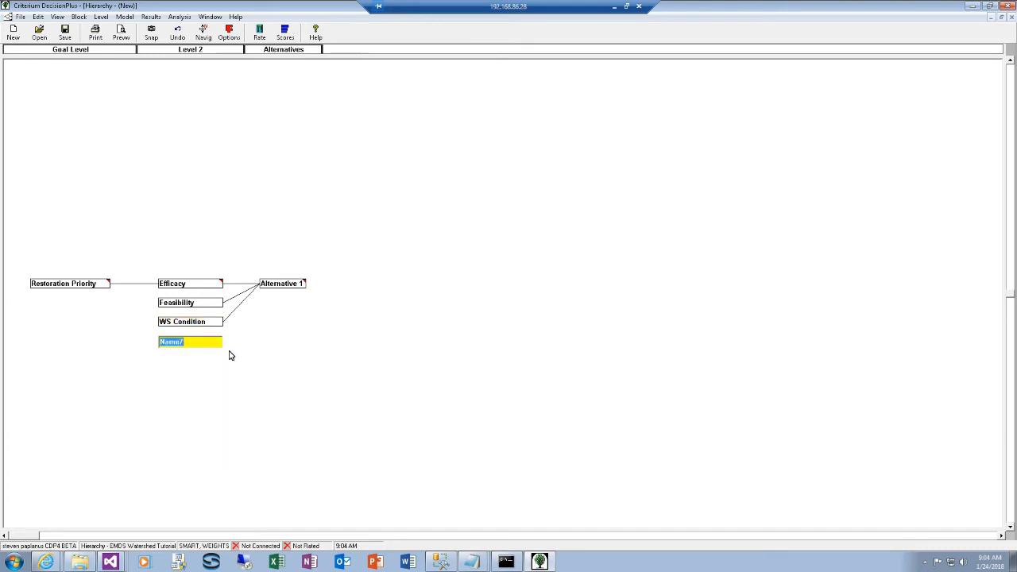
type("Reach Condi")
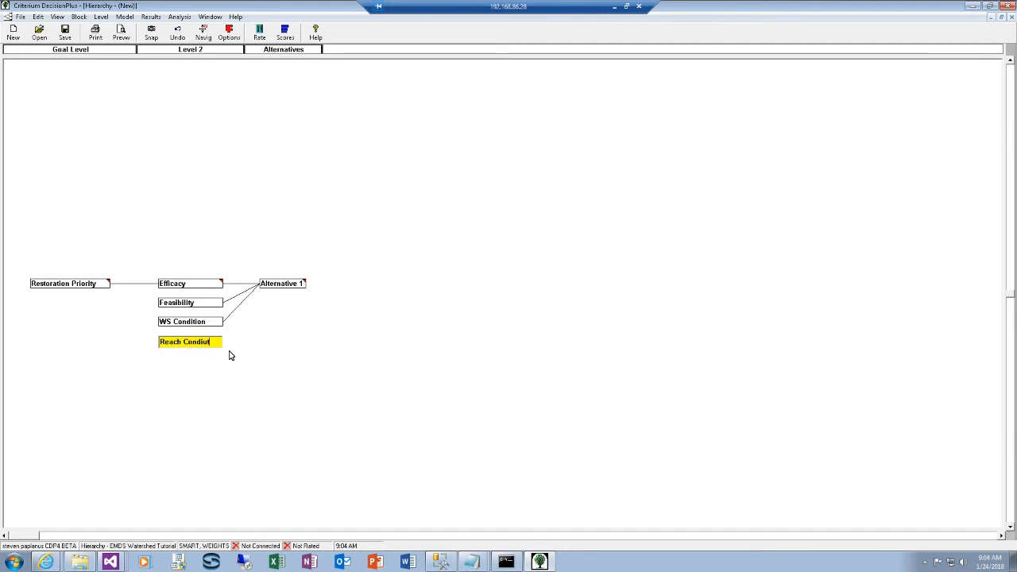
type("tion")
left_click_drag(210, 343, 302, 285)
Assign the existing NetWeaver Metric scale to the Reach Condition block and accept its rating settings
double_click(183, 344)
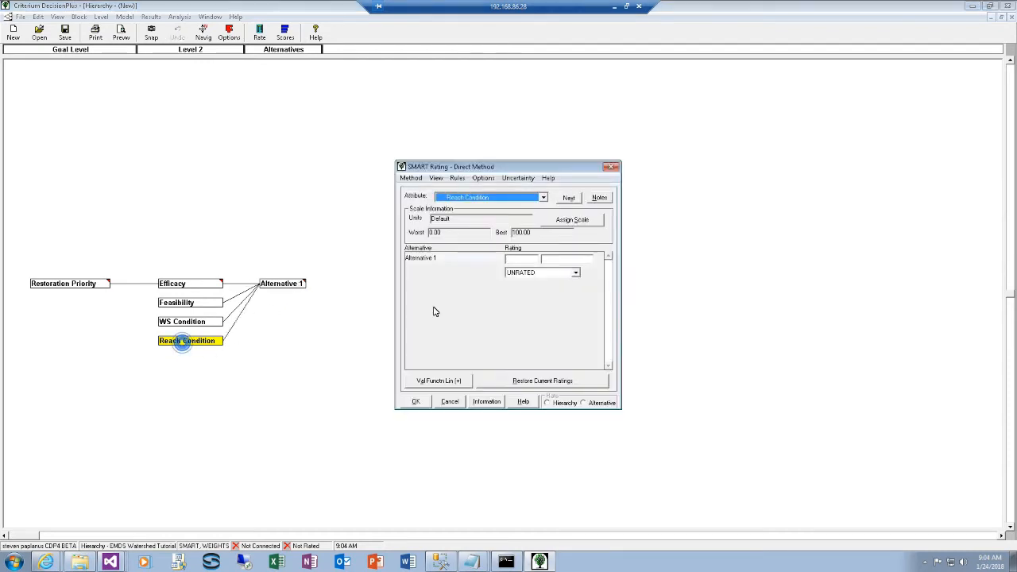
left_click(561, 221)
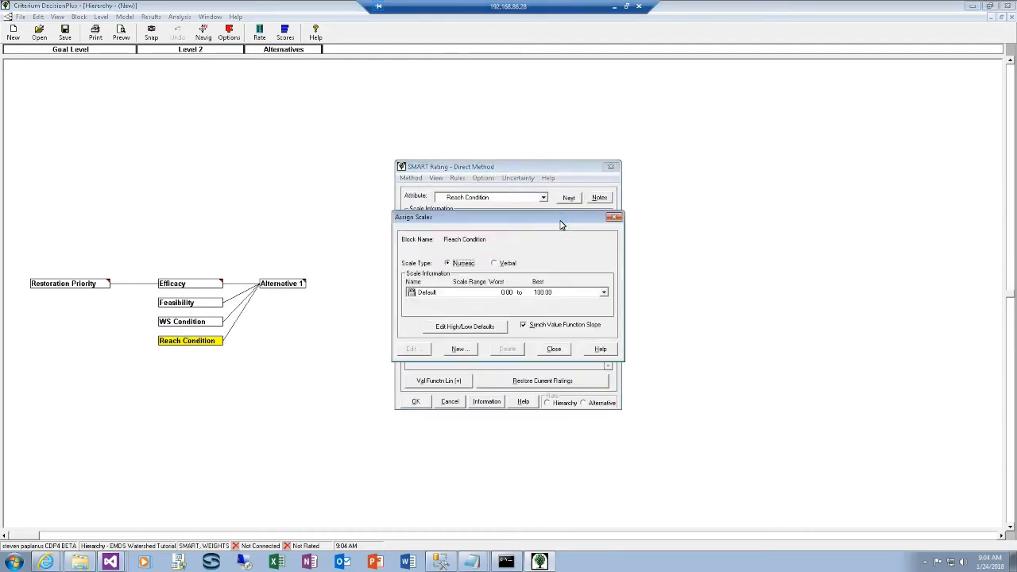
left_click(510, 293)
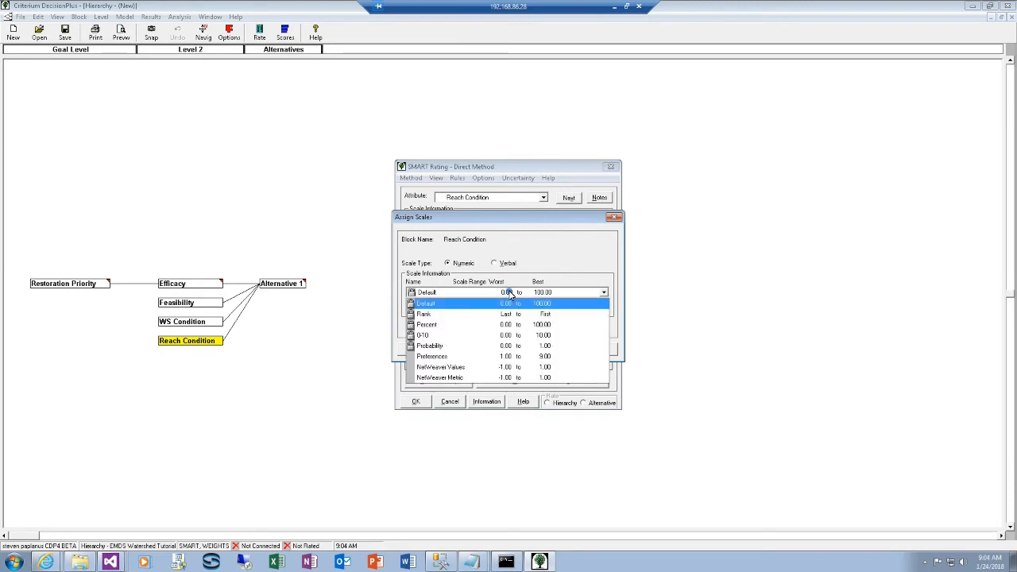
left_click(488, 378)
left_click(554, 350)
left_click(415, 401)
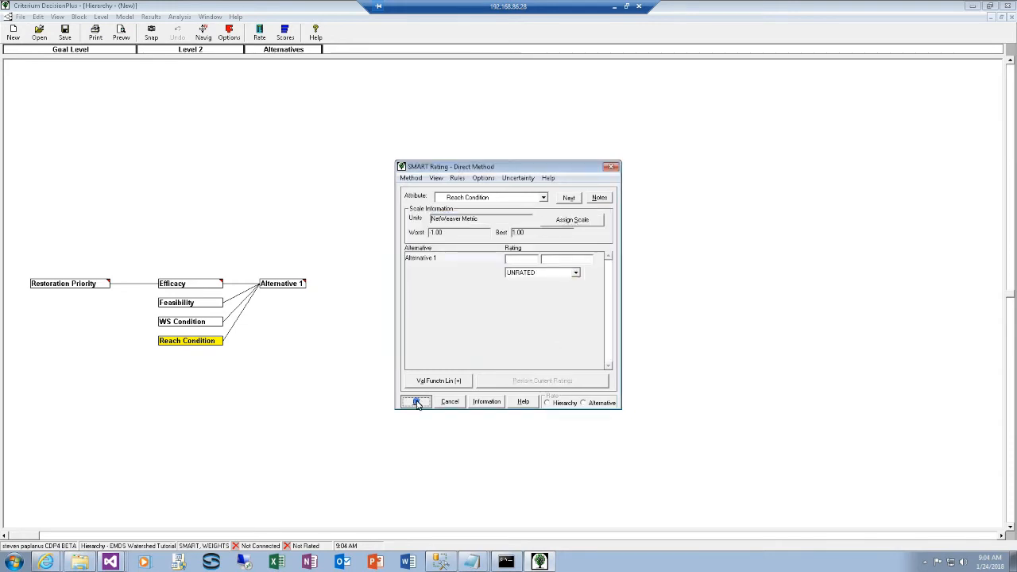
Insert a block named "Stream Access" below Reach Condition and connect it to Alternative 1
right_click(192, 341)
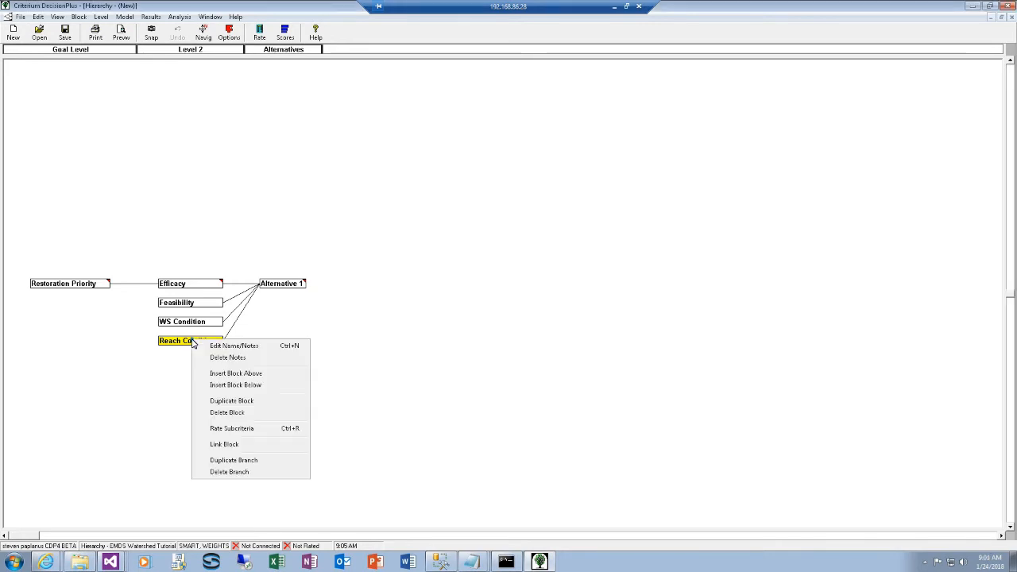
left_click(235, 385)
type("Stream Access")
key("Return")
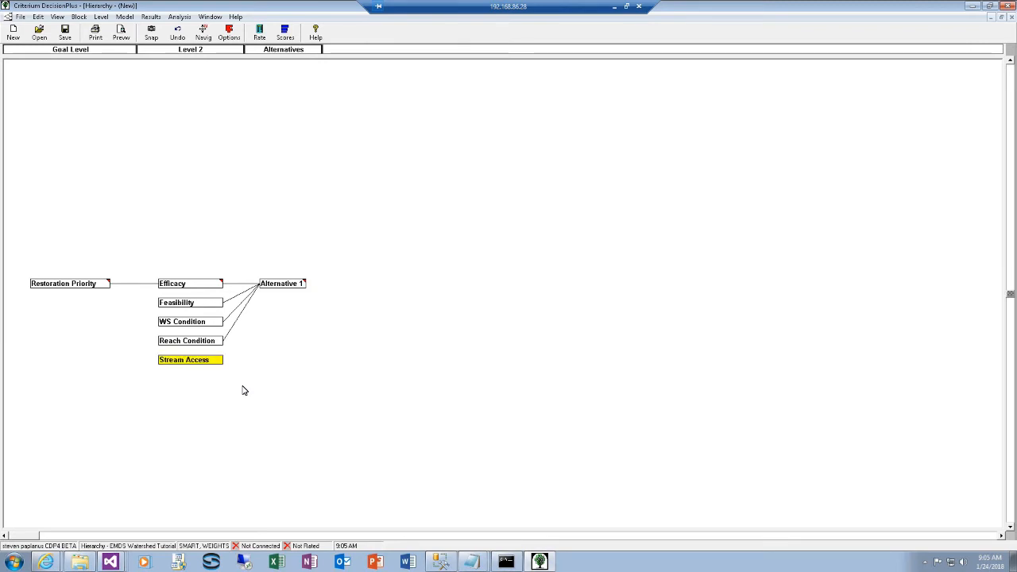
left_click(254, 366)
left_click(210, 359)
left_click_drag(210, 360, 284, 290)
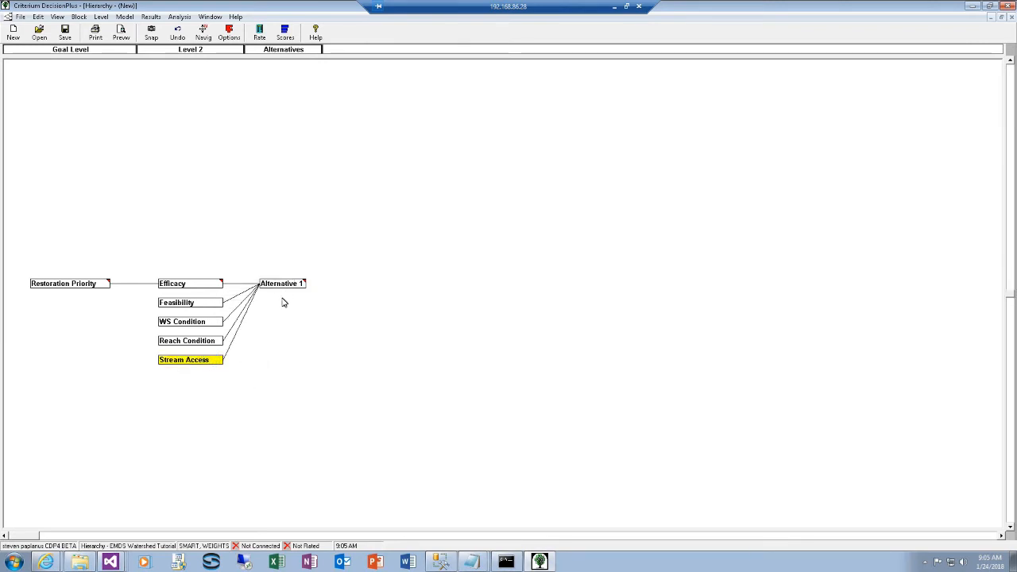
Assign the NetWeaver Metric scale to the Stream Access block and accept its rating settings
double_click(175, 362)
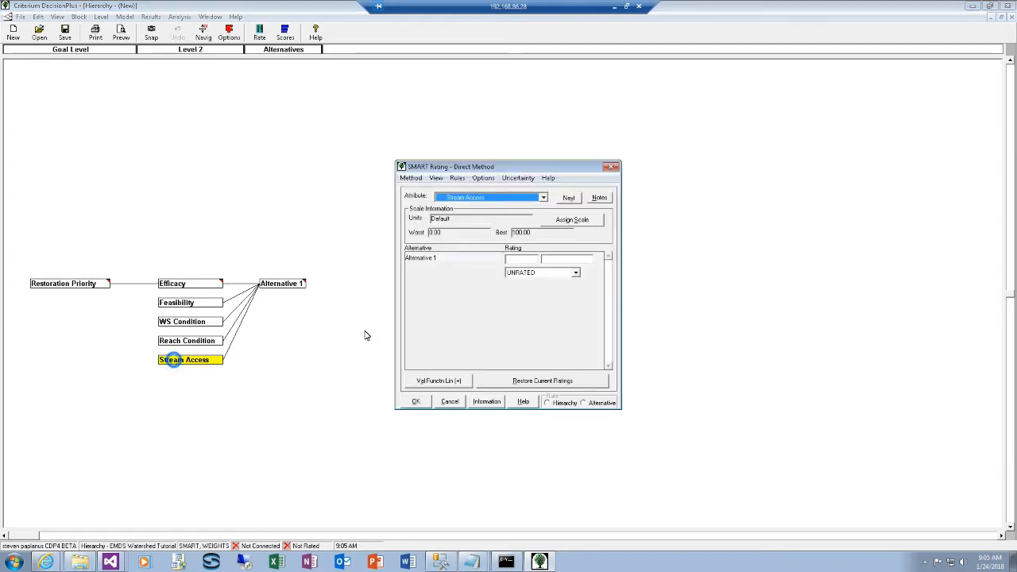
left_click(554, 221)
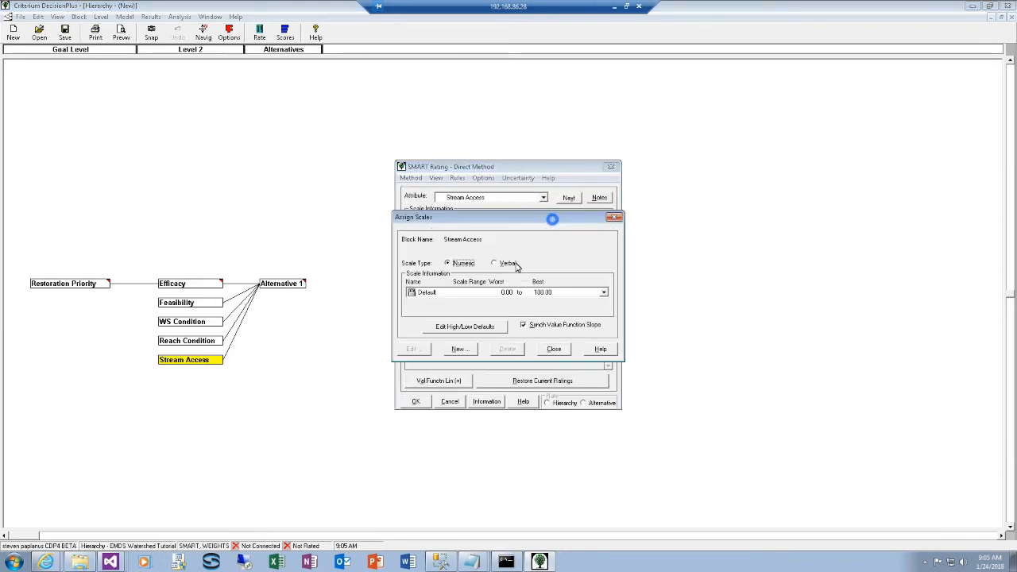
left_click(508, 293)
left_click(478, 377)
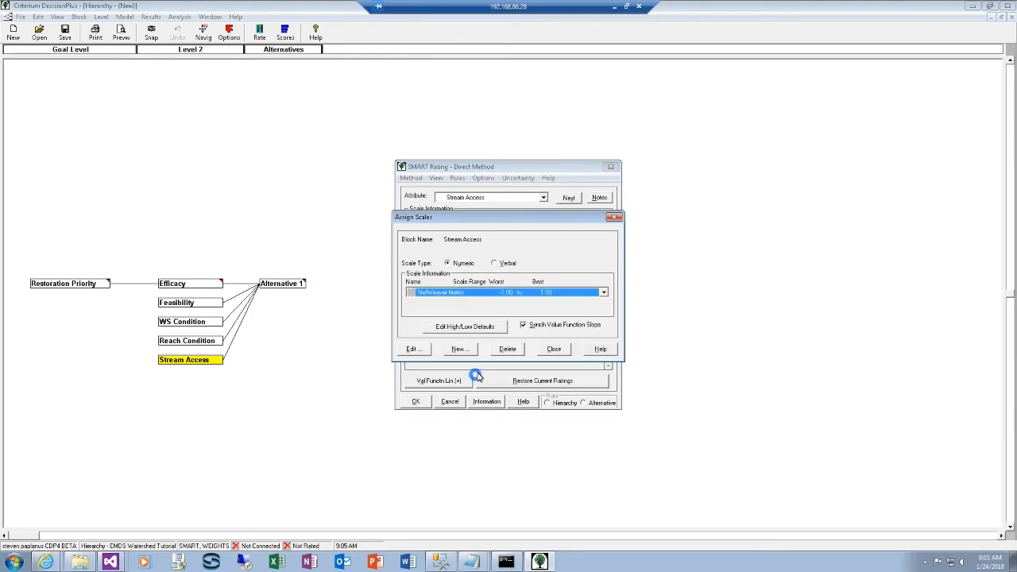
left_click(557, 352)
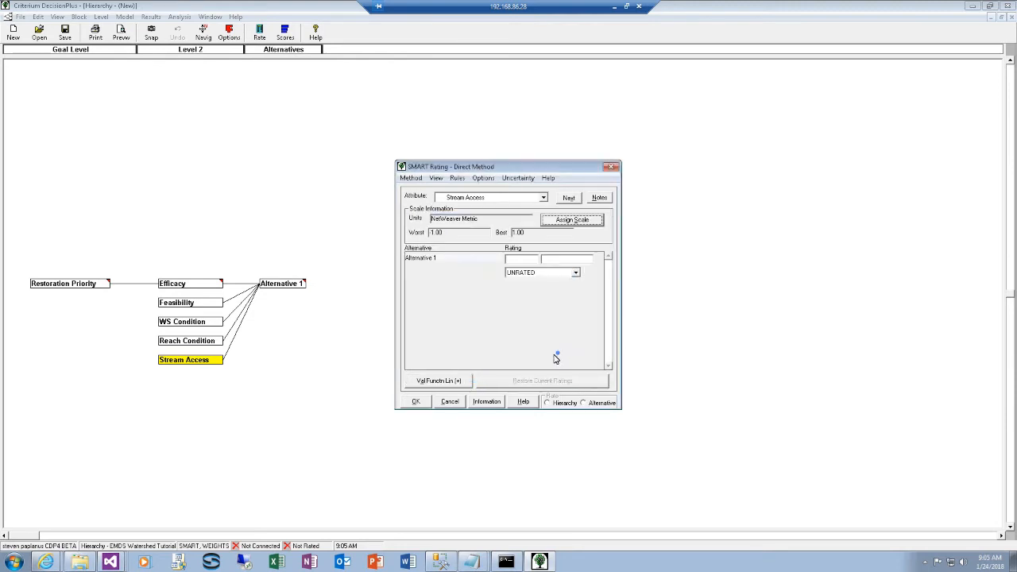
left_click(414, 402)
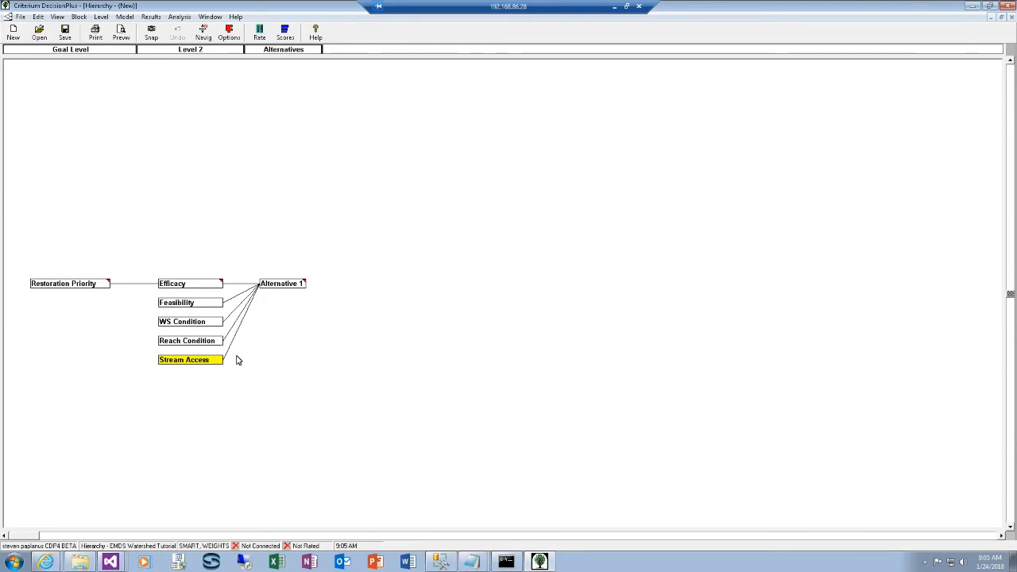
Connect the WS Condition, Feasibility, Reach Condition and Stream Access blocks to the Restoration Priority goal
left_click_drag(193, 321, 87, 291)
left_click_drag(169, 307, 92, 289)
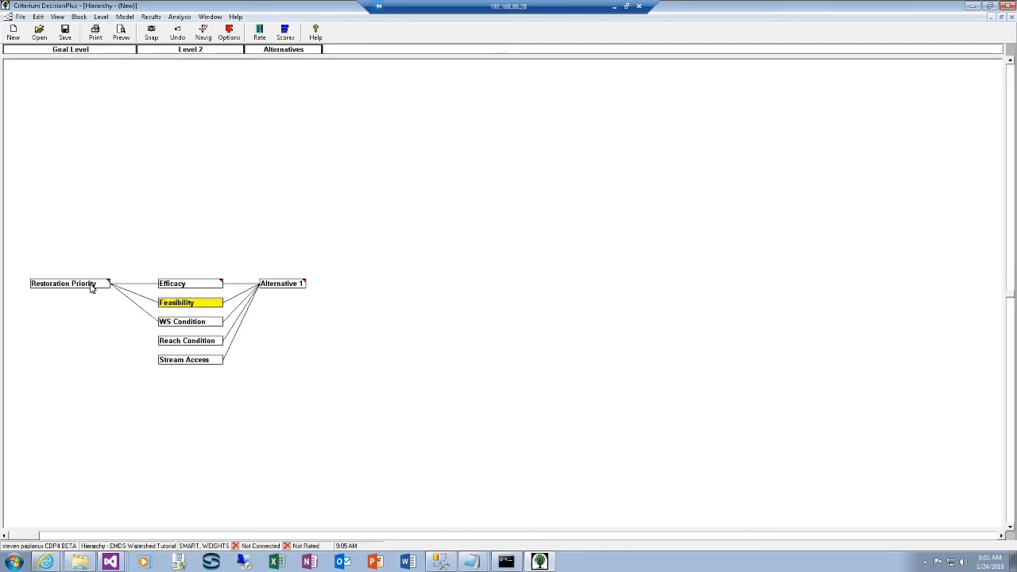
left_click_drag(188, 342, 100, 287)
left_click_drag(180, 361, 93, 288)
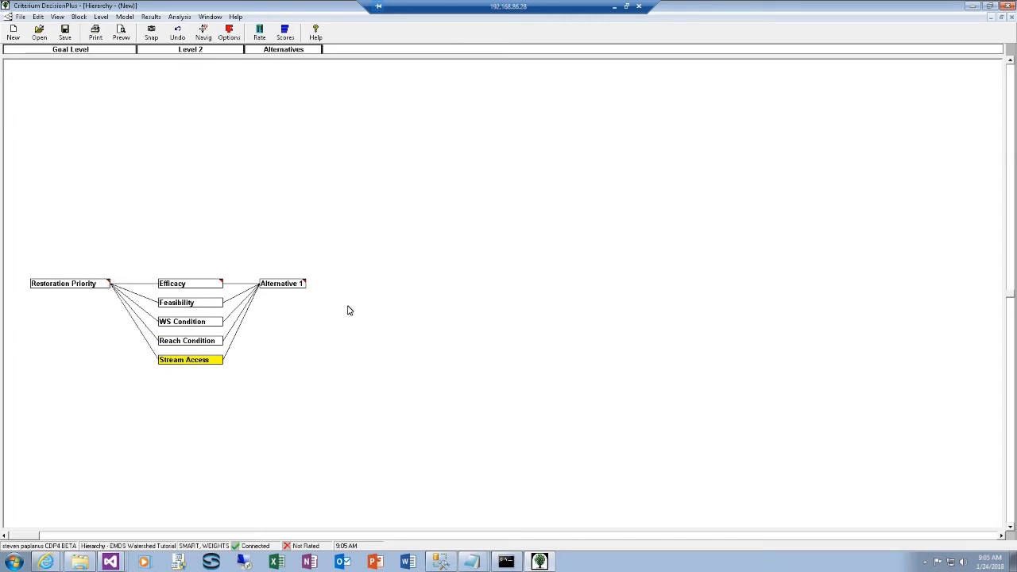
Insert a new level between Level 2 and Alternatives, with one linked block for each Level 2 criterion
right_click(272, 52)
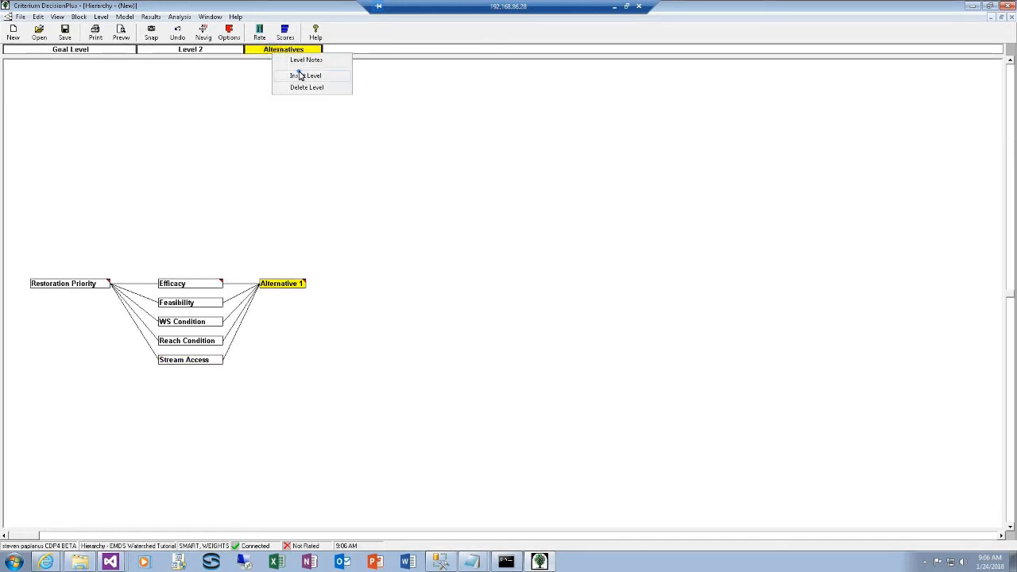
left_click(299, 75)
left_click(500, 377)
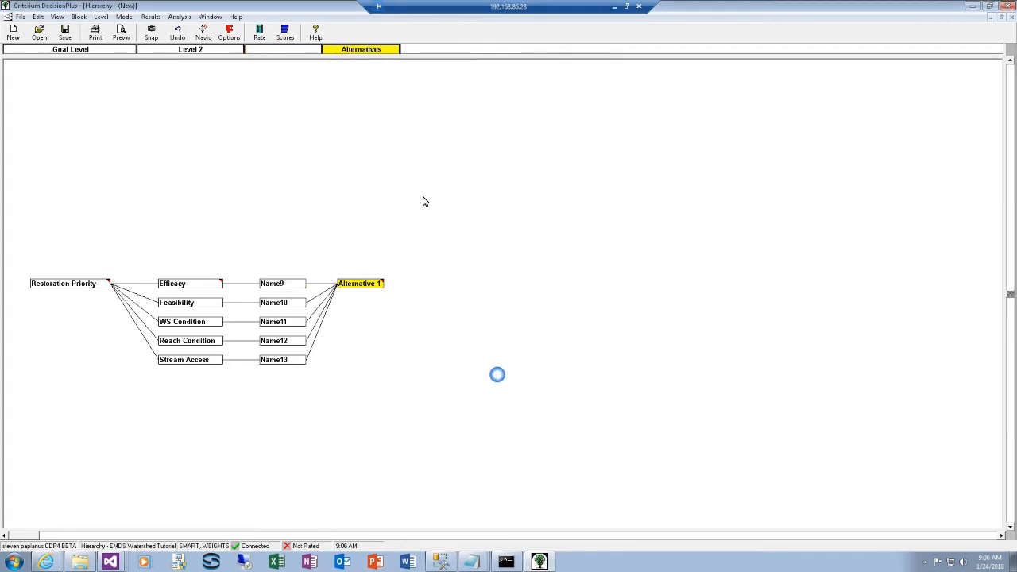
Name the unnamed level between Level 2 and Alternatives "Level 3"
left_click(288, 51)
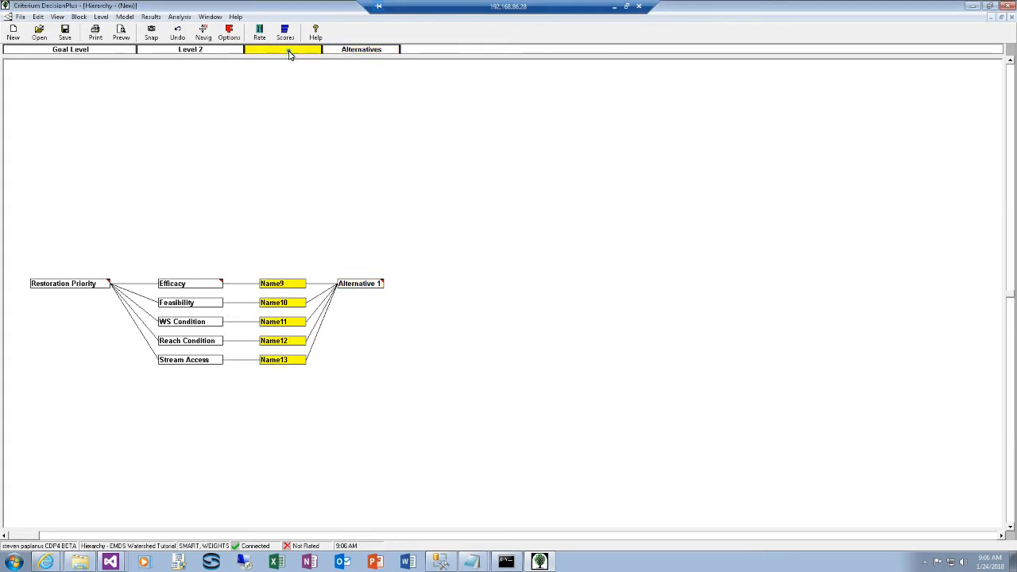
left_click(289, 51)
type("L")
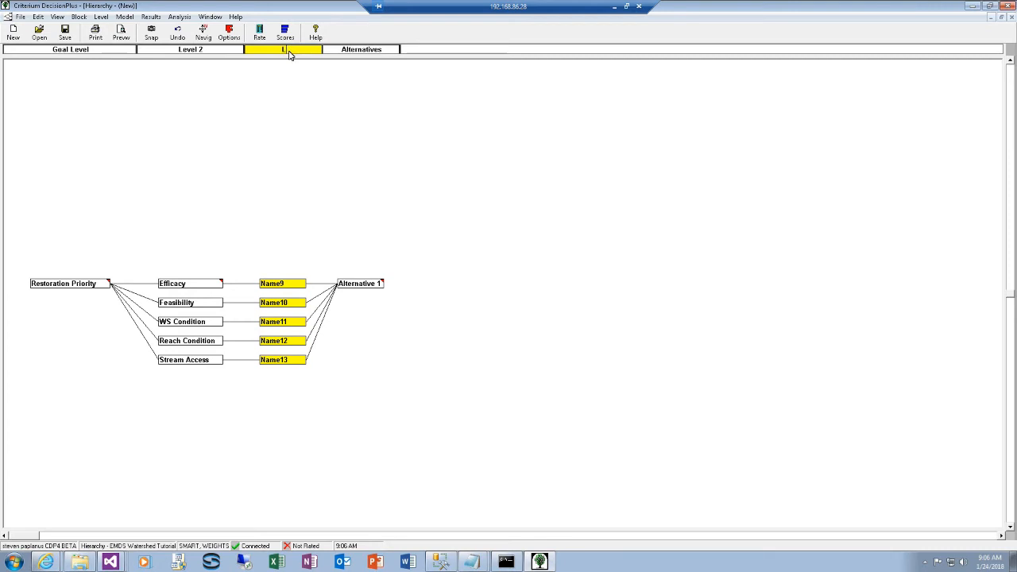
type("evel 3")
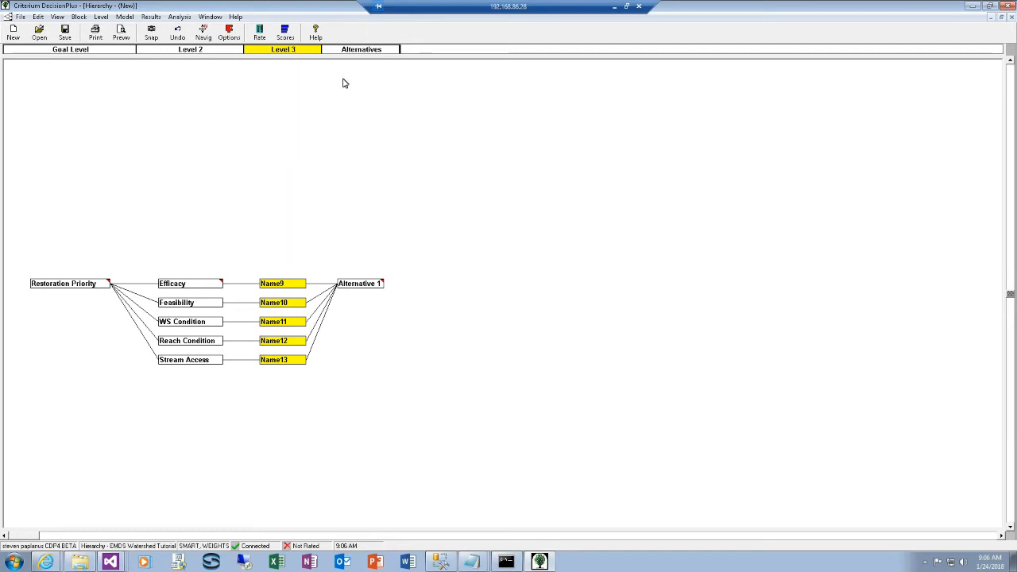
Delete the Level 3 blocks linked to WS Condition, Reach Condition and Stream Access
left_click(276, 324)
left_click(279, 342)
left_click(283, 324)
key("Delete")
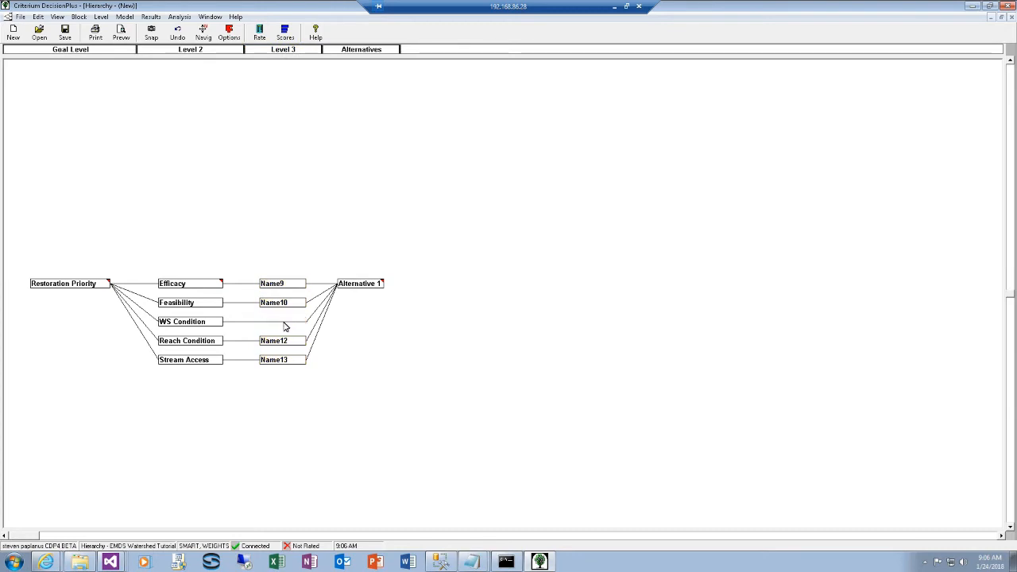
left_click(283, 342)
key("Delete")
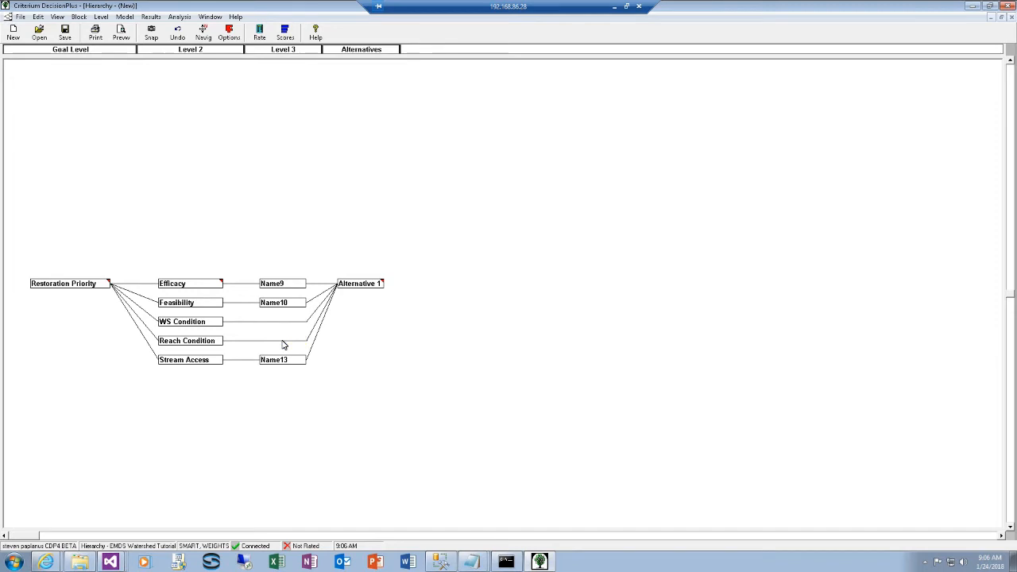
left_click(283, 360)
key("Delete")
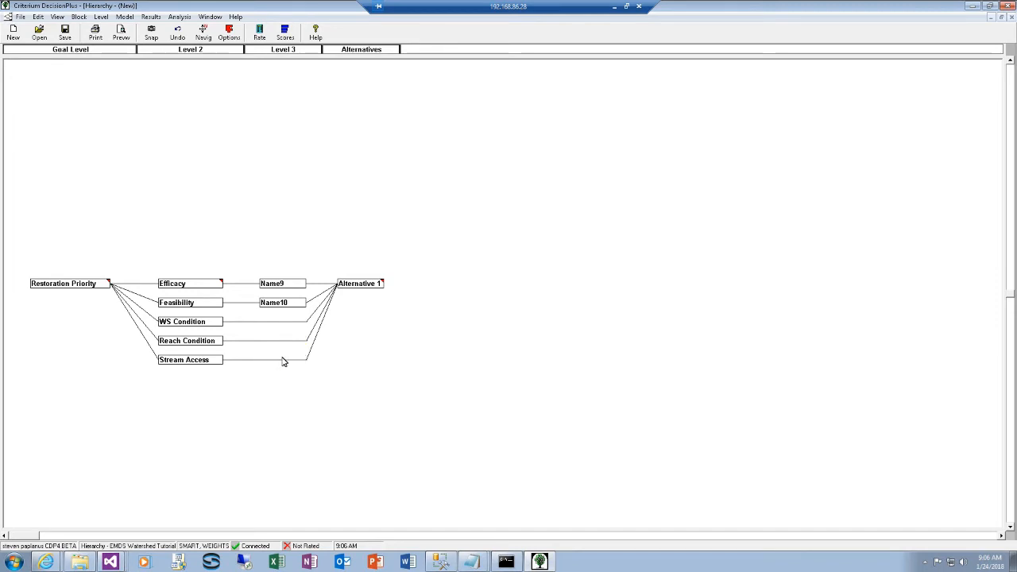
Rename the Level 3 block linked to Efficacy "Seral Openings" and widen the Level 3 column to fit the full name
left_click(290, 285)
left_click(290, 286)
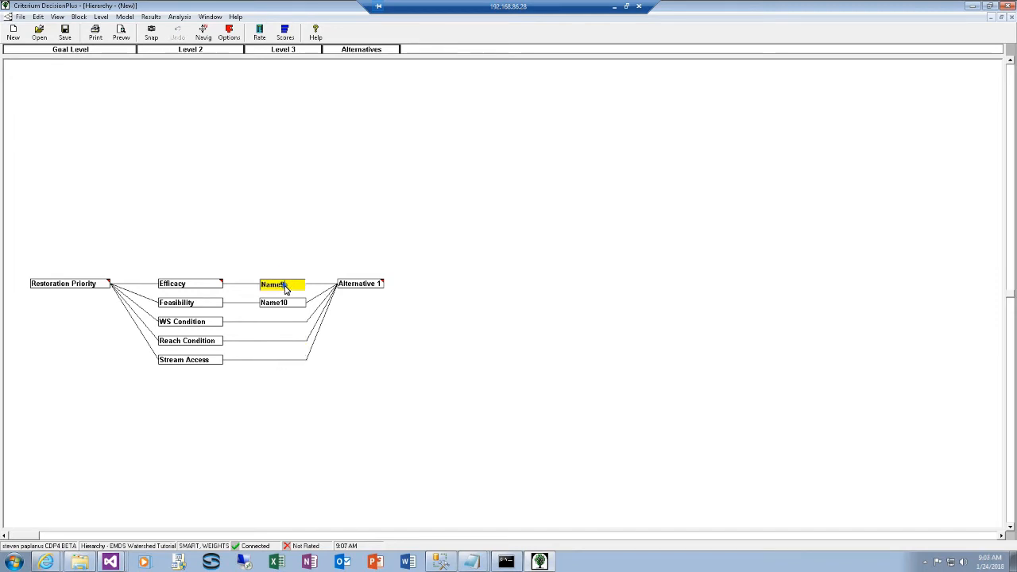
left_click_drag(290, 288, 246, 287)
type("Seral Opening")
key("Return")
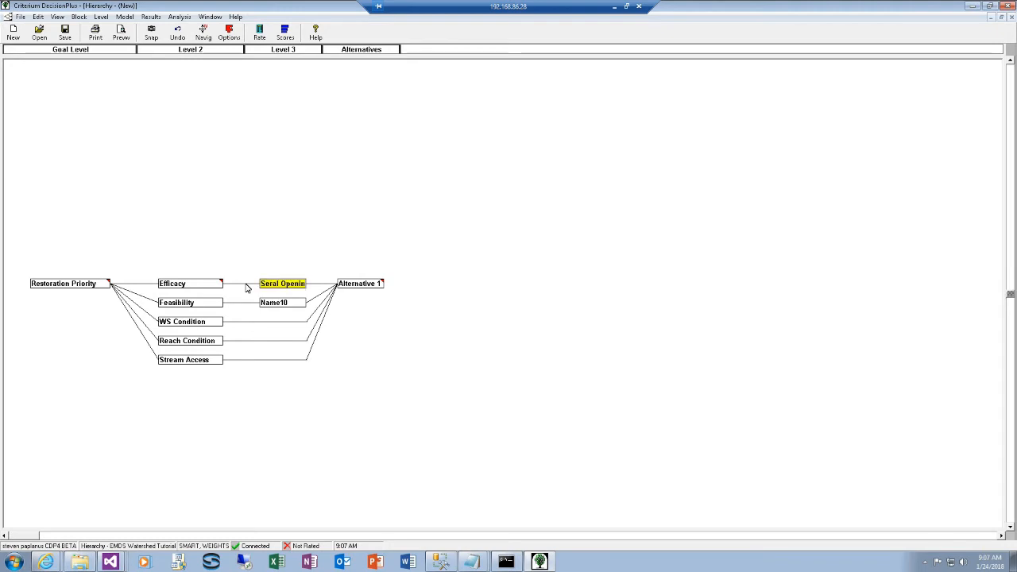
left_click(321, 52)
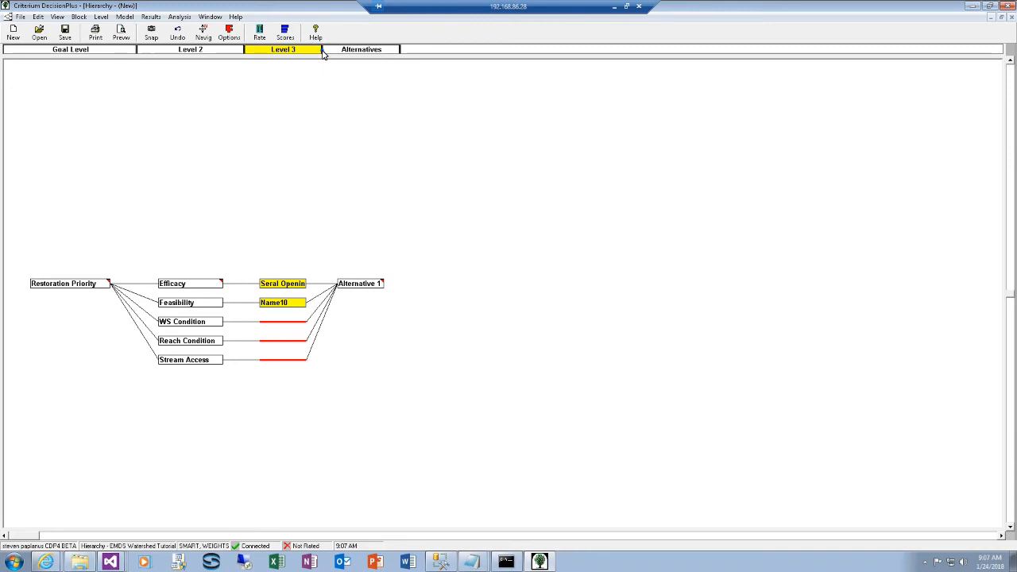
left_click_drag(320, 51, 370, 53)
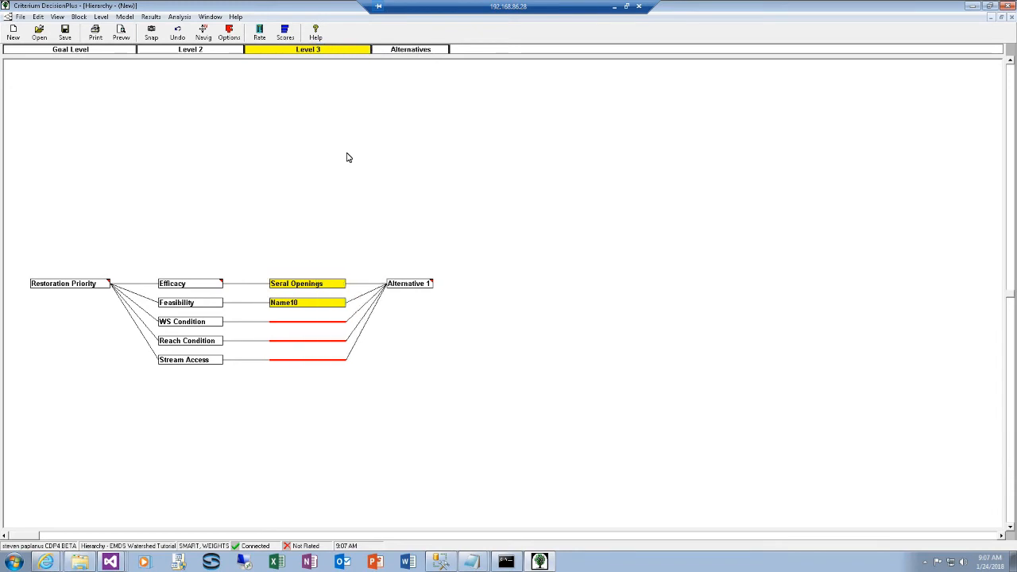
Assign Seral Openings a new numeric scale "% seral openings" with best value 15 and worst value 30, and accept its rating settings
double_click(310, 287)
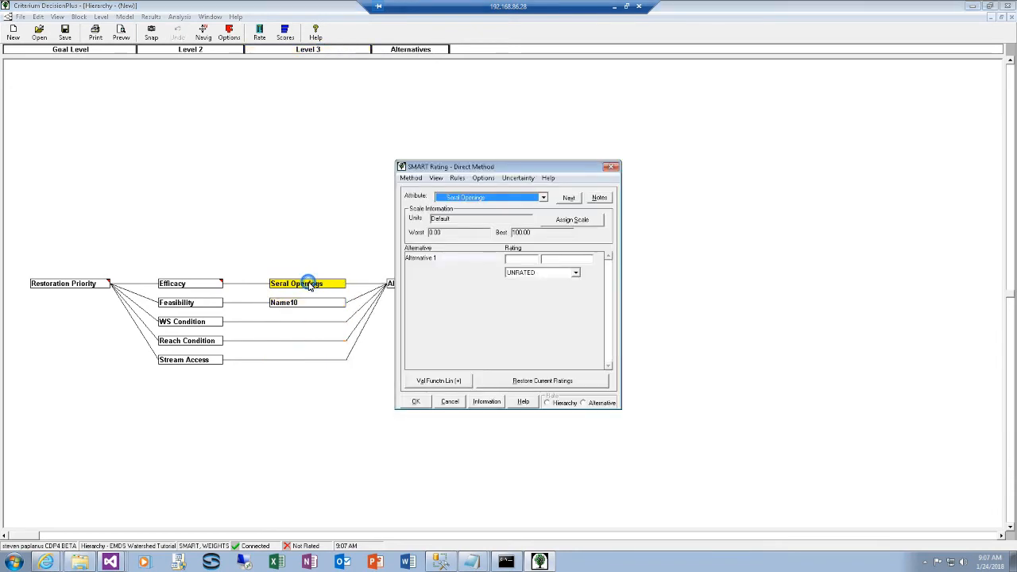
left_click(567, 222)
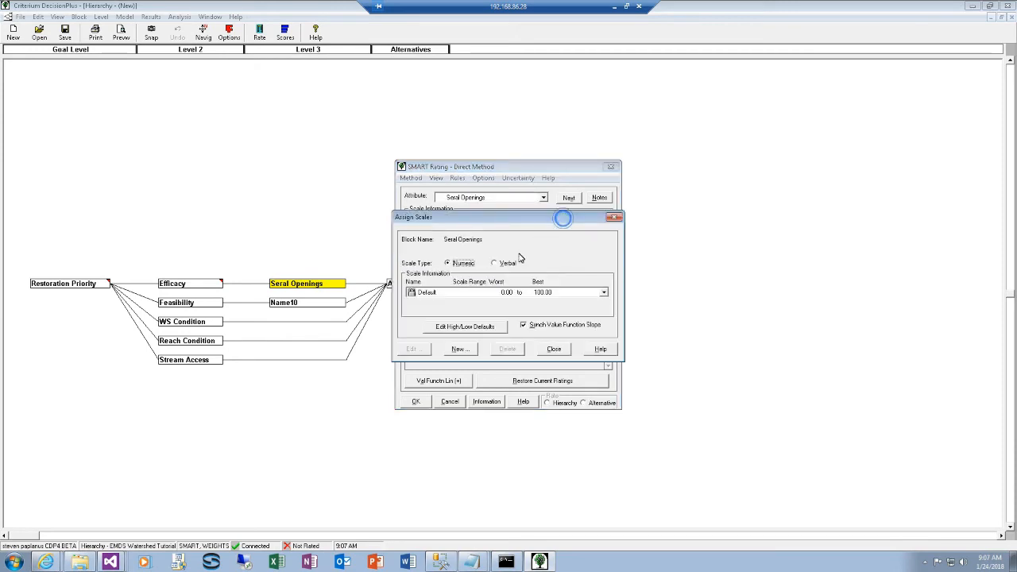
left_click(468, 352)
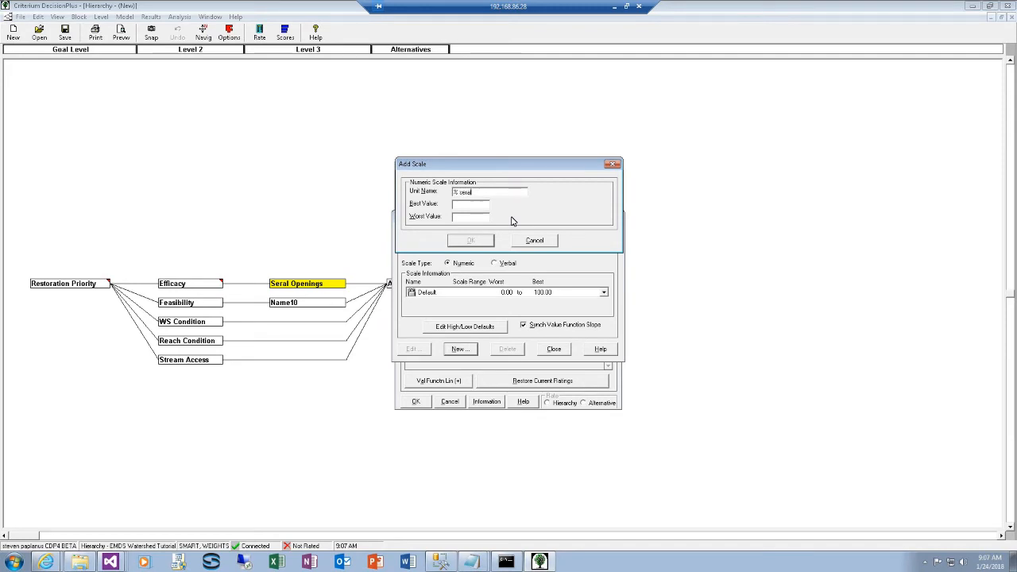
type("% seral openings")
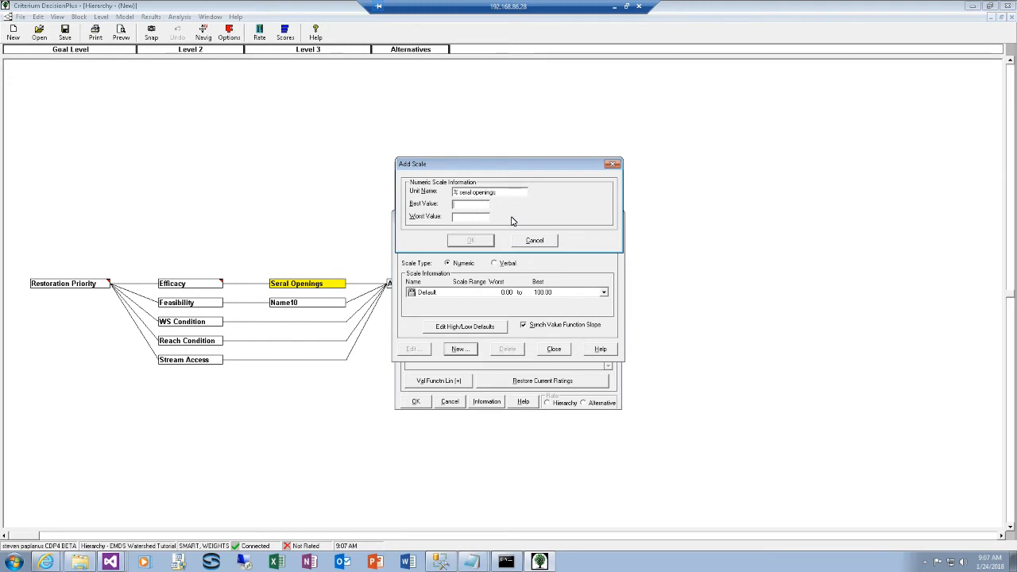
key("Tab")
type("15")
key("Tab")
type("30")
left_click(475, 242)
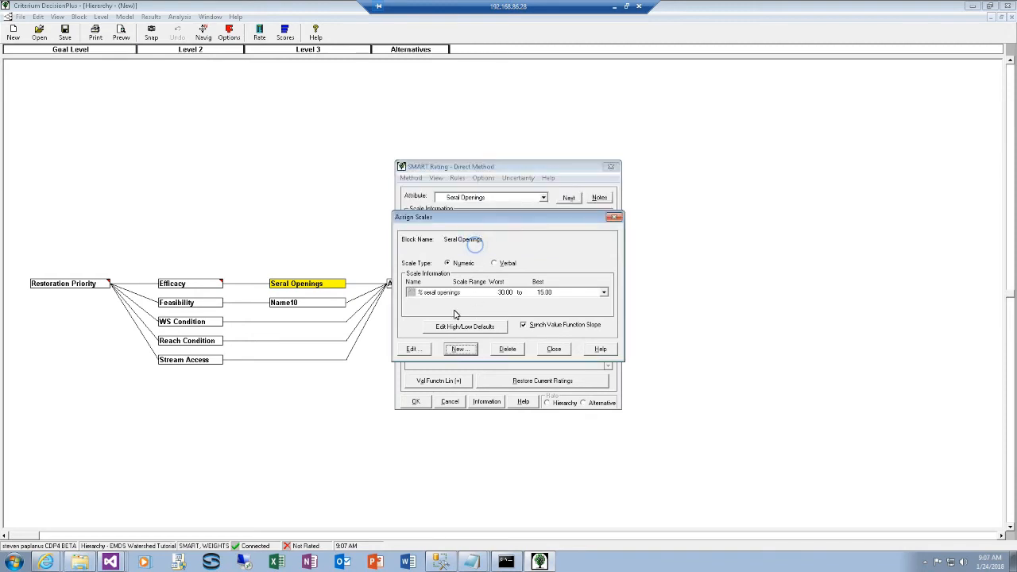
left_click(554, 350)
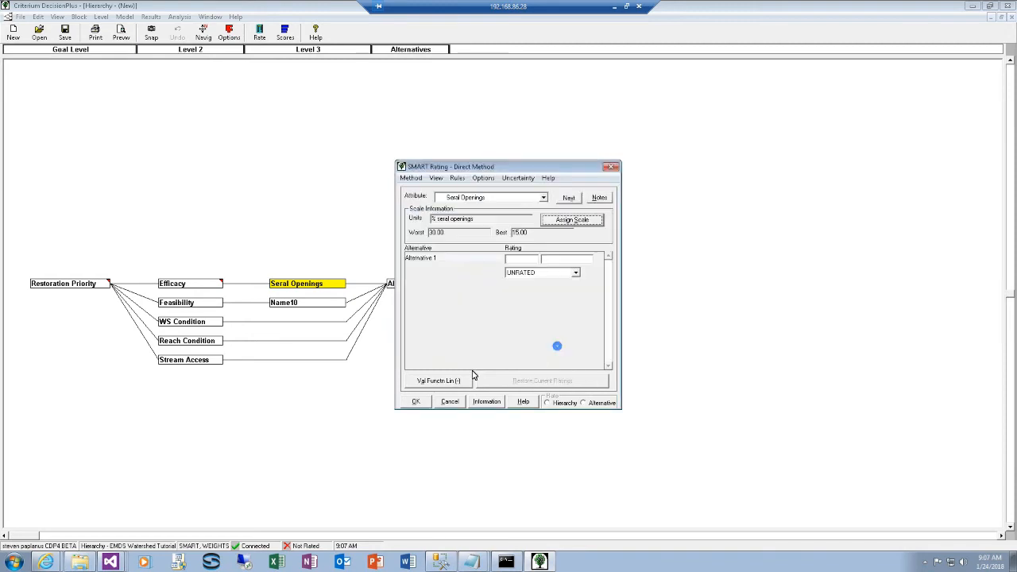
left_click(416, 402)
Insert a block named "Water Temp" below Seral Openings and connect it to Alternative 1 and Efficacy
right_click(307, 284)
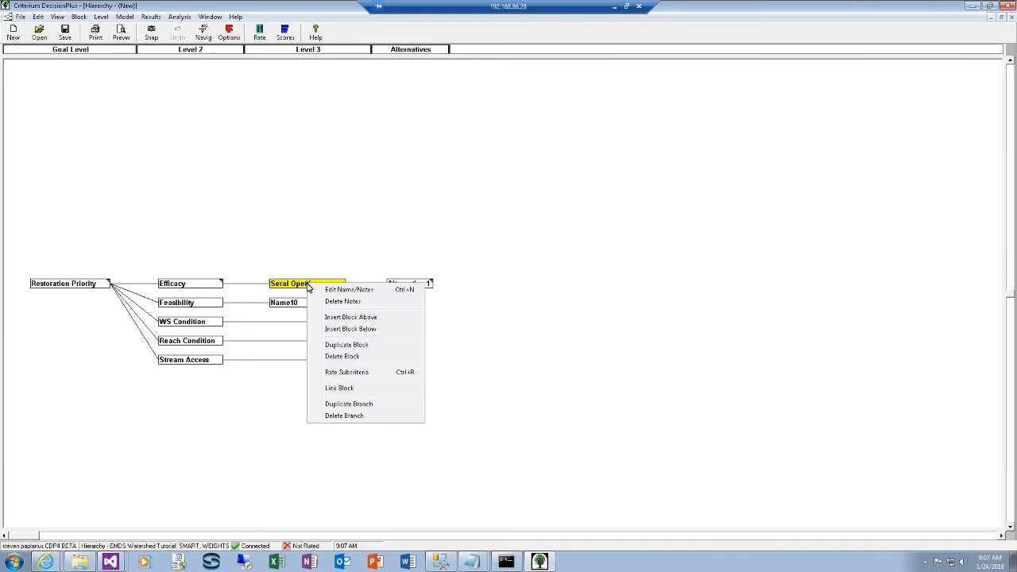
left_click(332, 328)
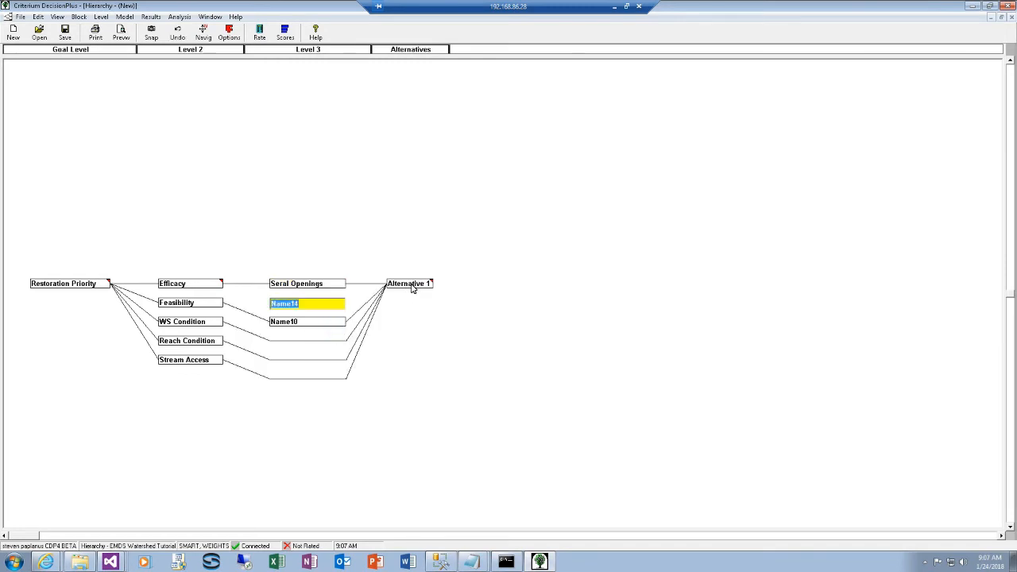
mouse_move(422, 288)
type("WaterTemp")
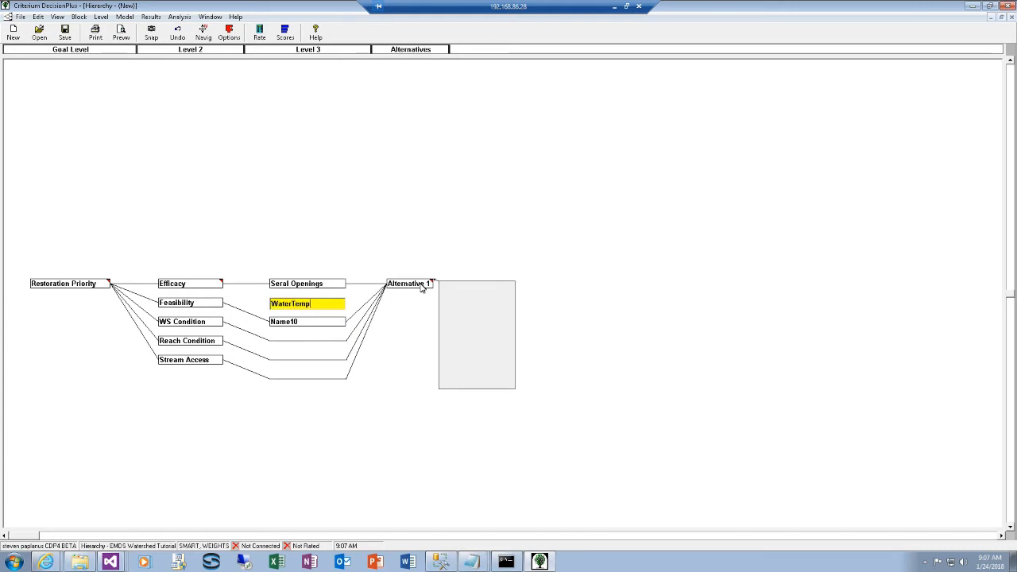
key("Return")
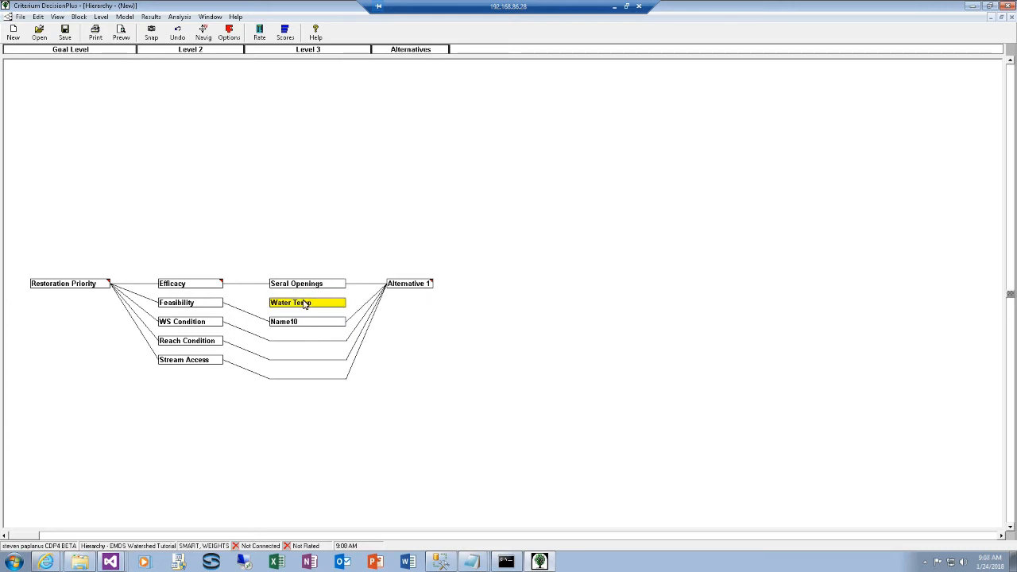
left_click_drag(306, 305, 418, 284)
left_click_drag(301, 305, 210, 289)
Assign Water Temp a new numeric scale "Degrees Fahrenheit" with best value 64 and worst value 75, and accept its rating settings
double_click(303, 303)
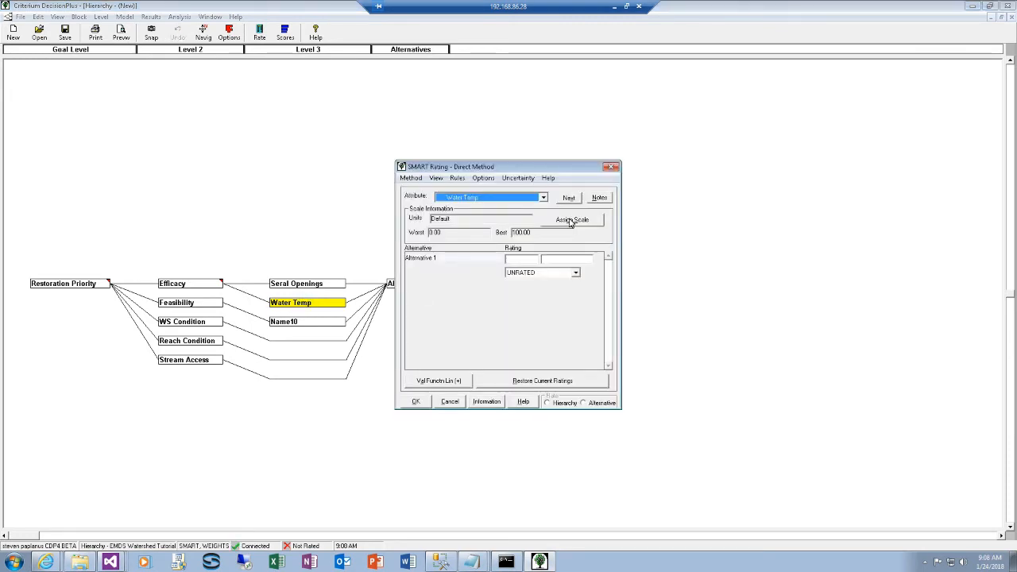
left_click(569, 222)
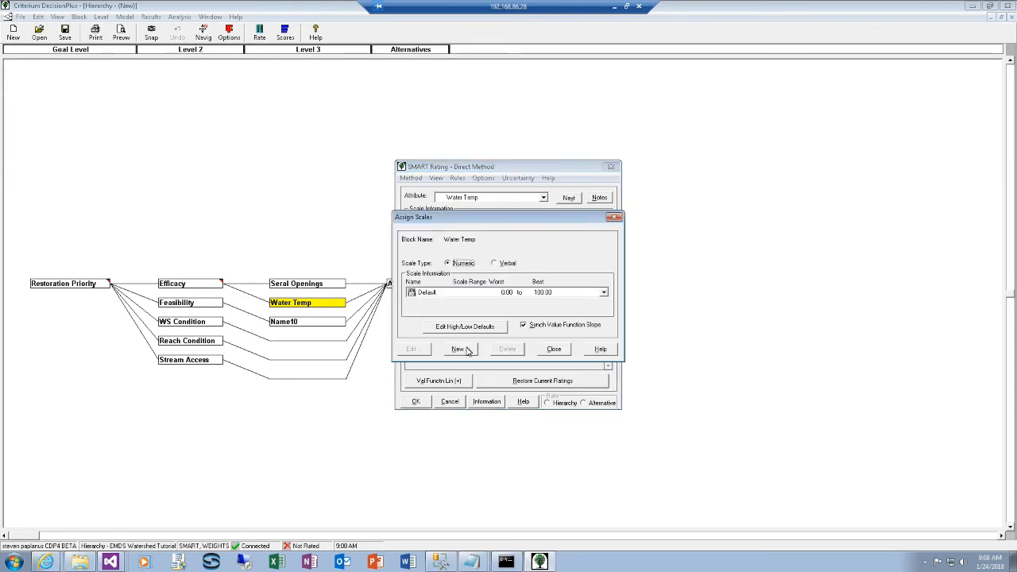
left_click(461, 350)
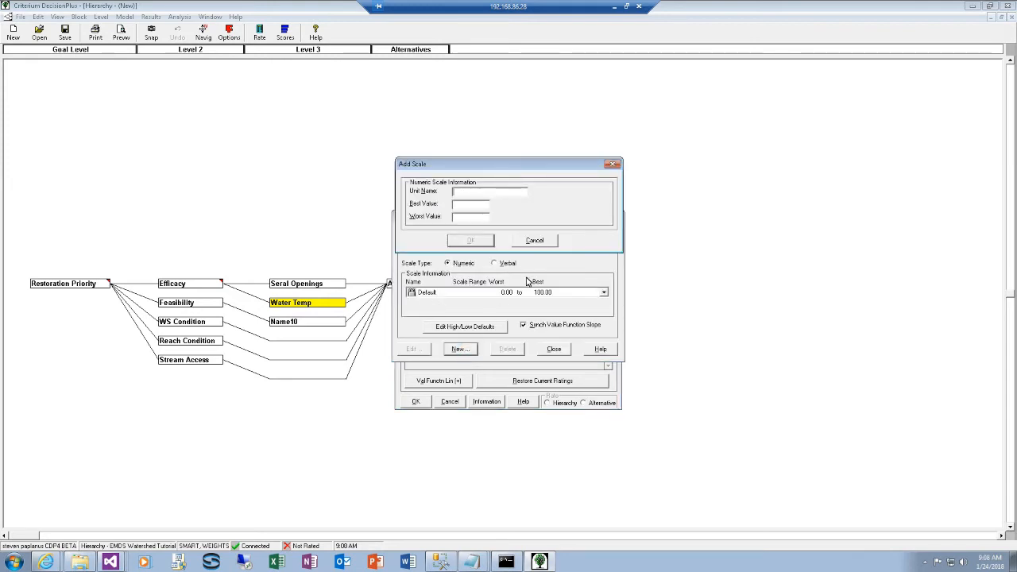
type("Degrees Fahrenheit")
key("Tab")
type("64")
type("70")
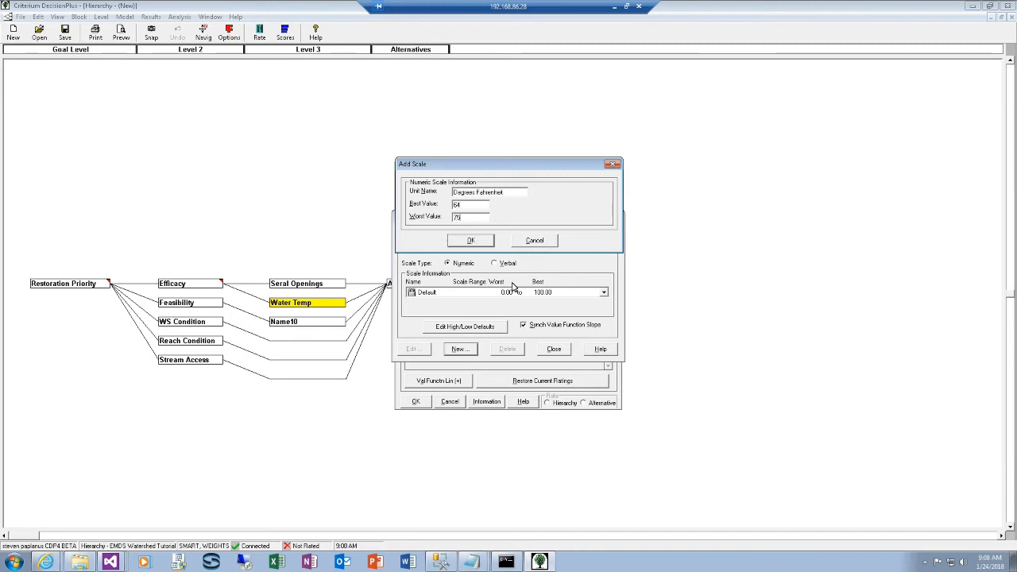
left_click(487, 242)
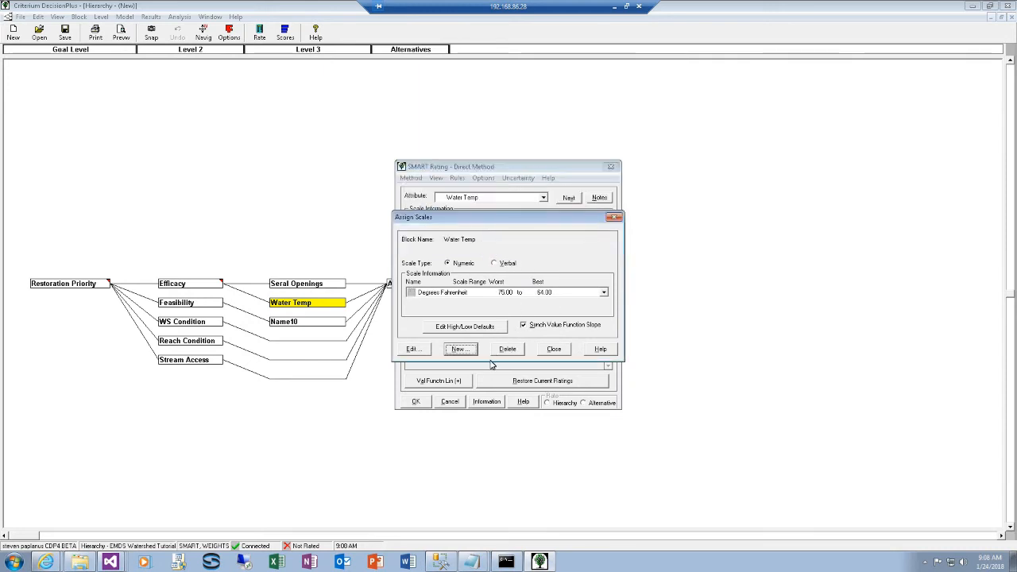
left_click(561, 351)
left_click(416, 401)
Insert a block named "Canopy Density" below Water Temp and connect it to Alternative 1
right_click(315, 310)
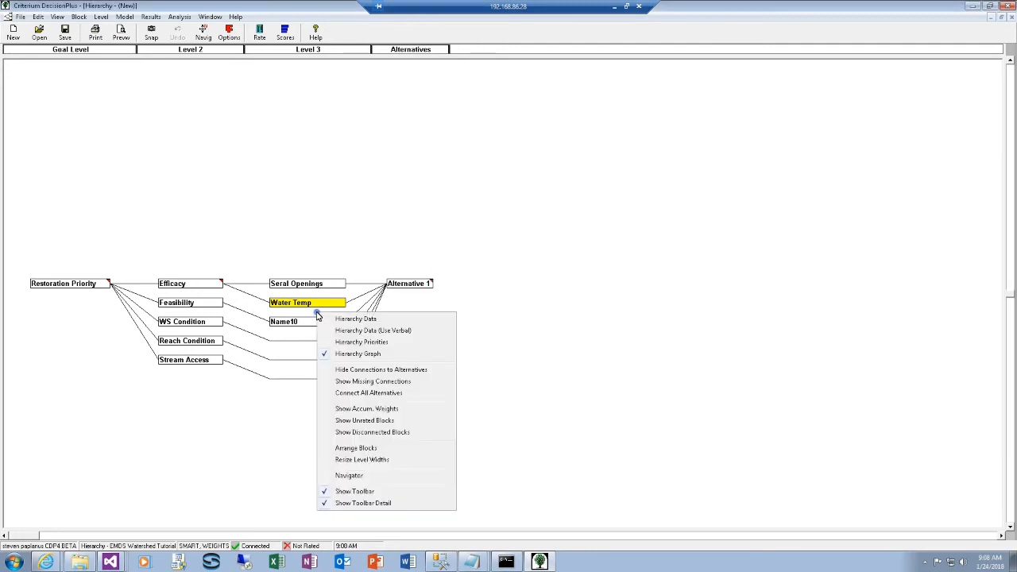
right_click(314, 304)
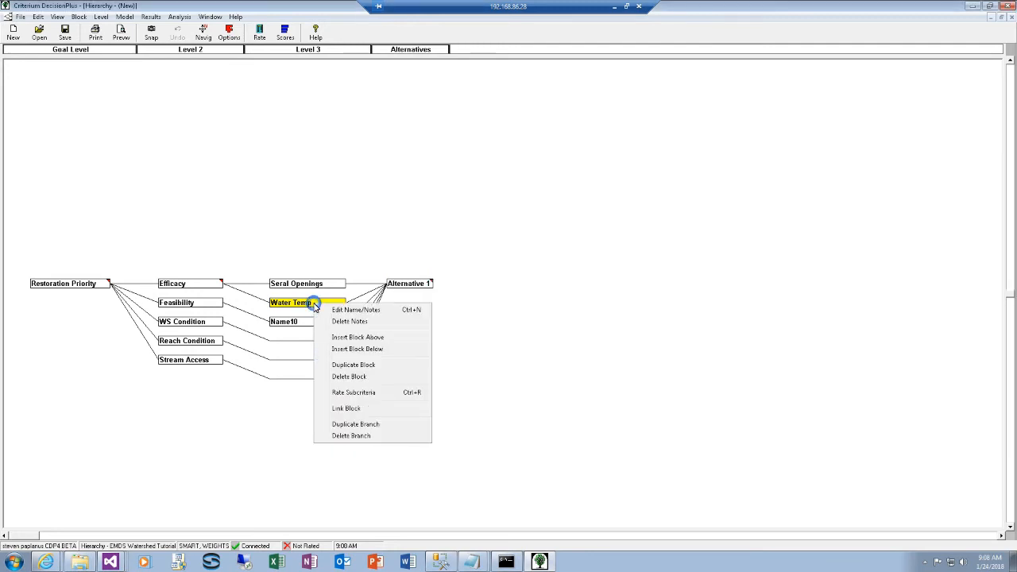
left_click(383, 349)
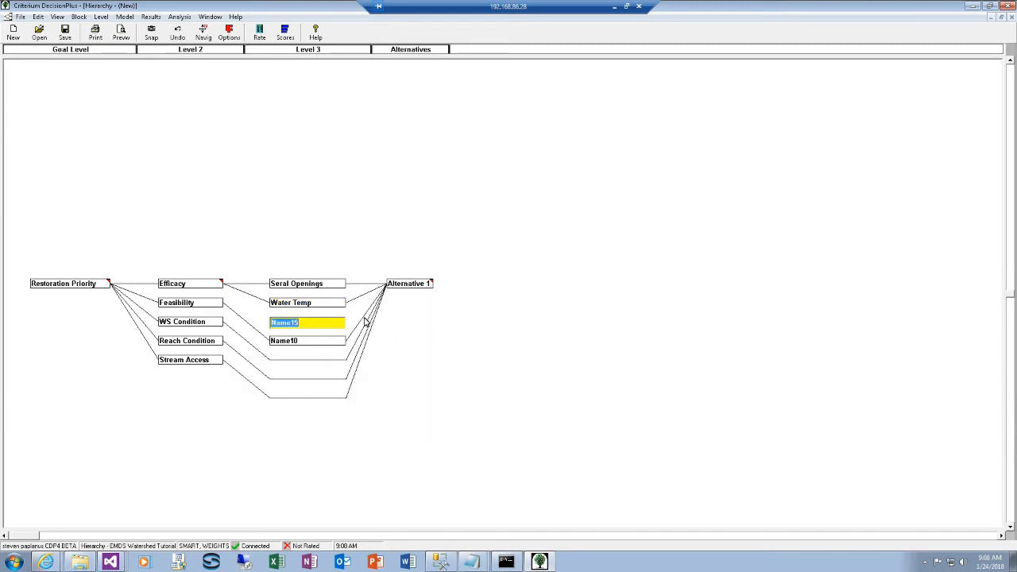
type("Can")
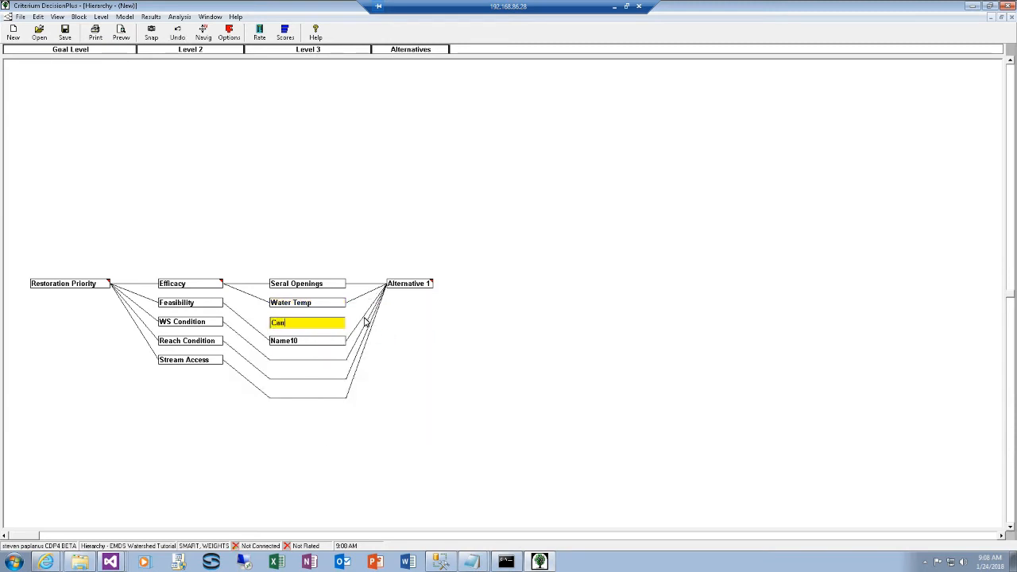
type("opyDe")
key("BackSpace")
key("BackSpace")
type("Density")
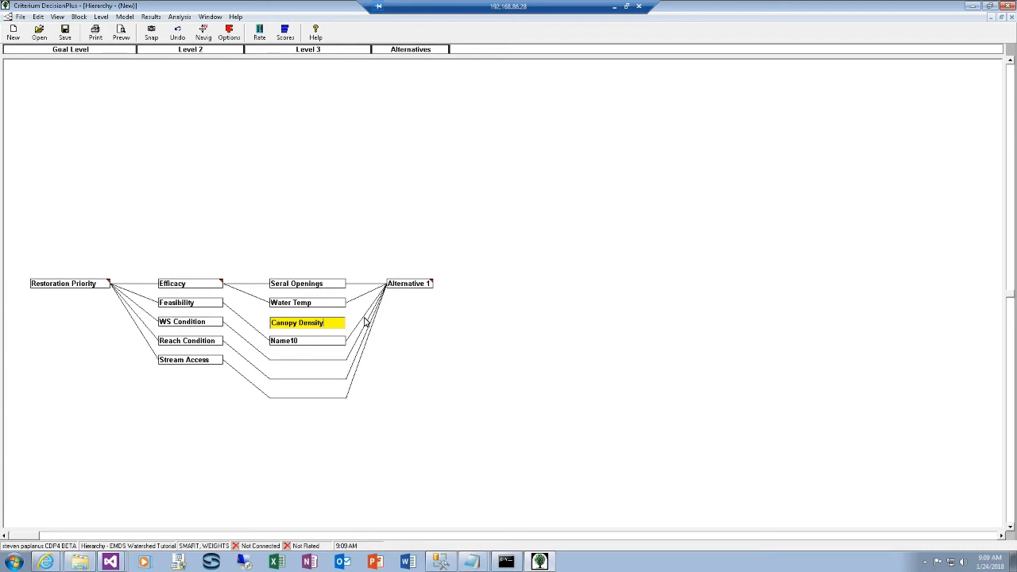
key("Return")
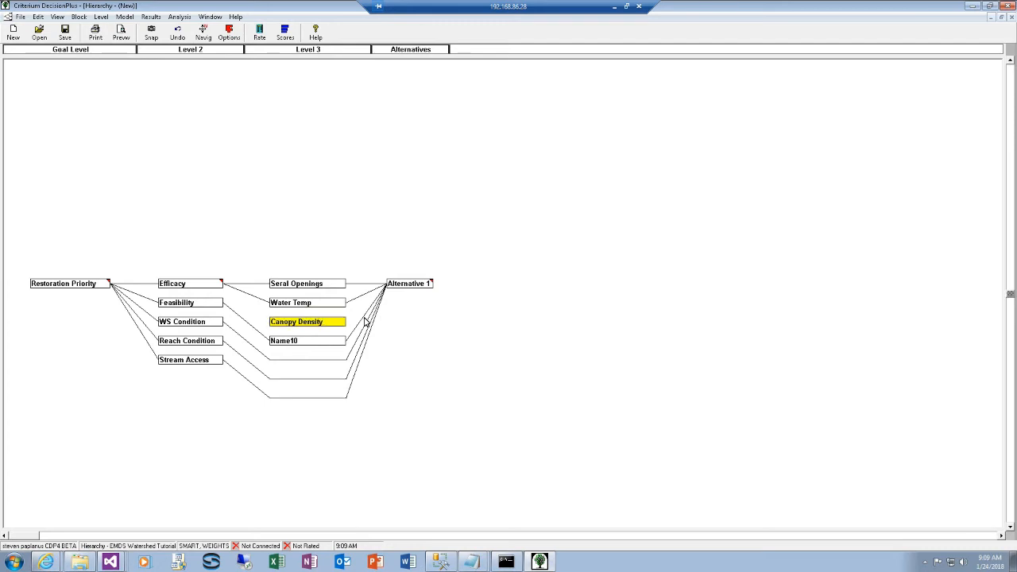
left_click_drag(315, 326, 422, 291)
Assign Canopy Density a new numeric scale "% Canopy Density" with best value 100 and worst value 50, and accept its rating settings
double_click(324, 324)
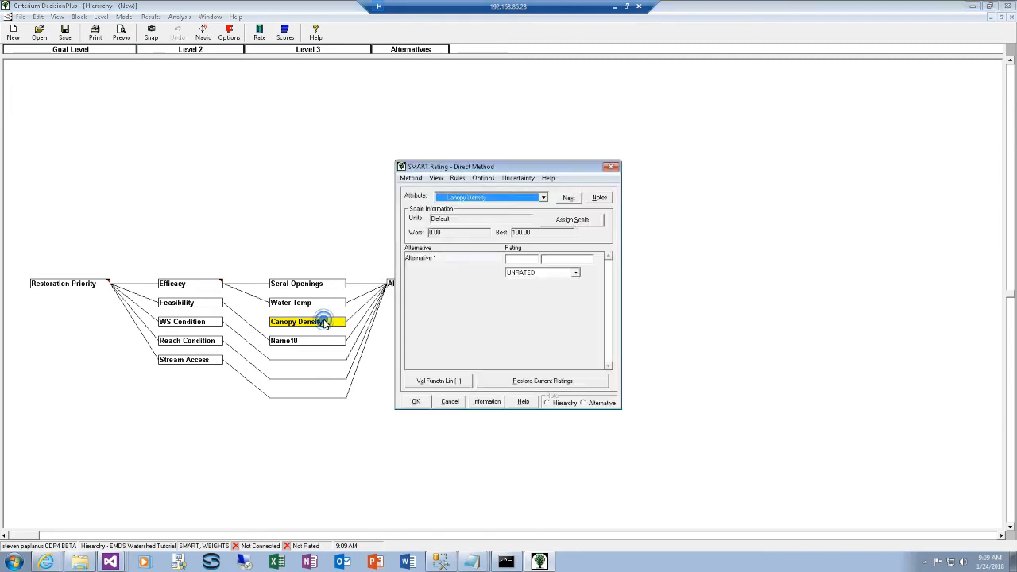
left_click(563, 227)
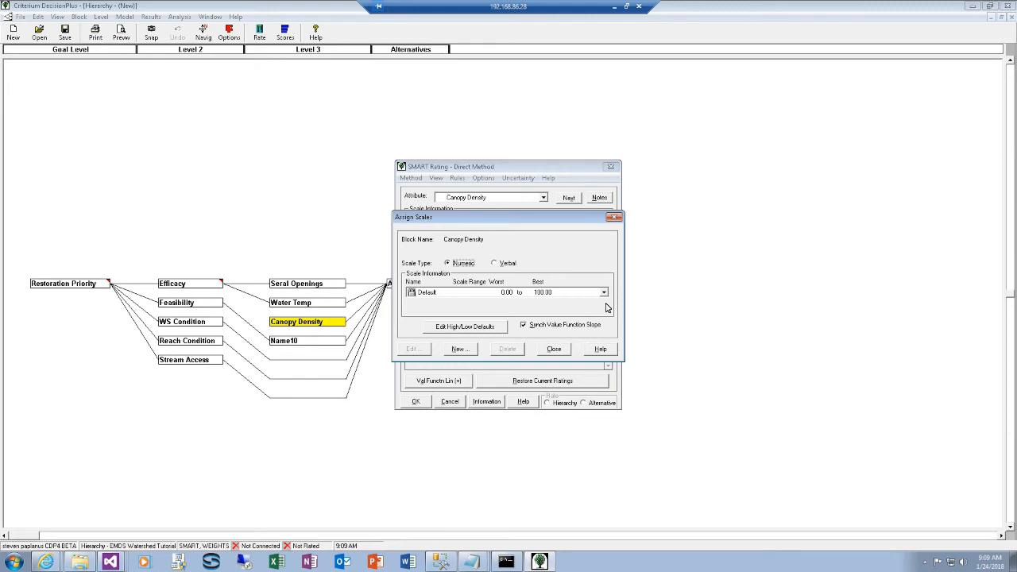
left_click(459, 349)
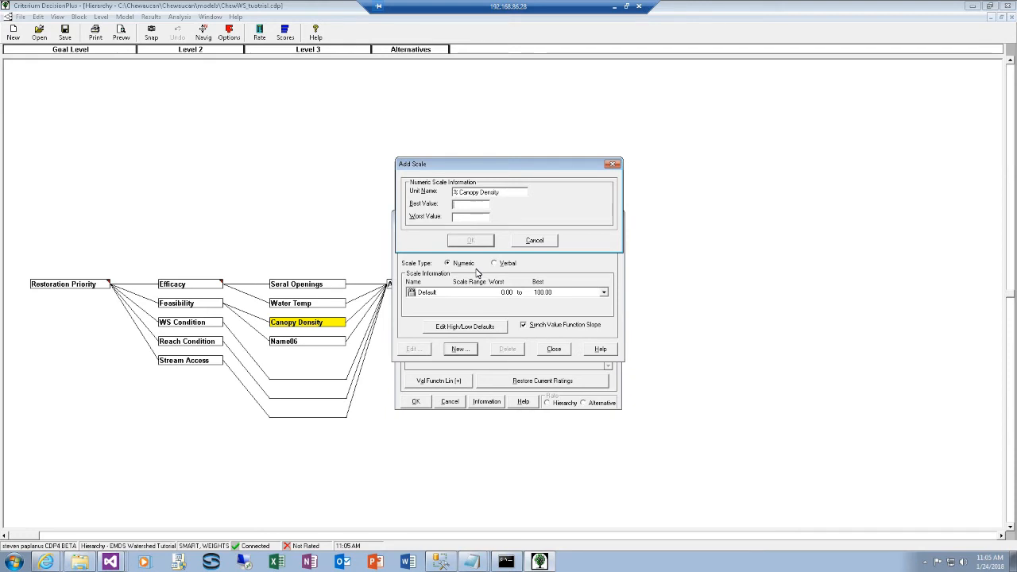
type("50")
key("Return")
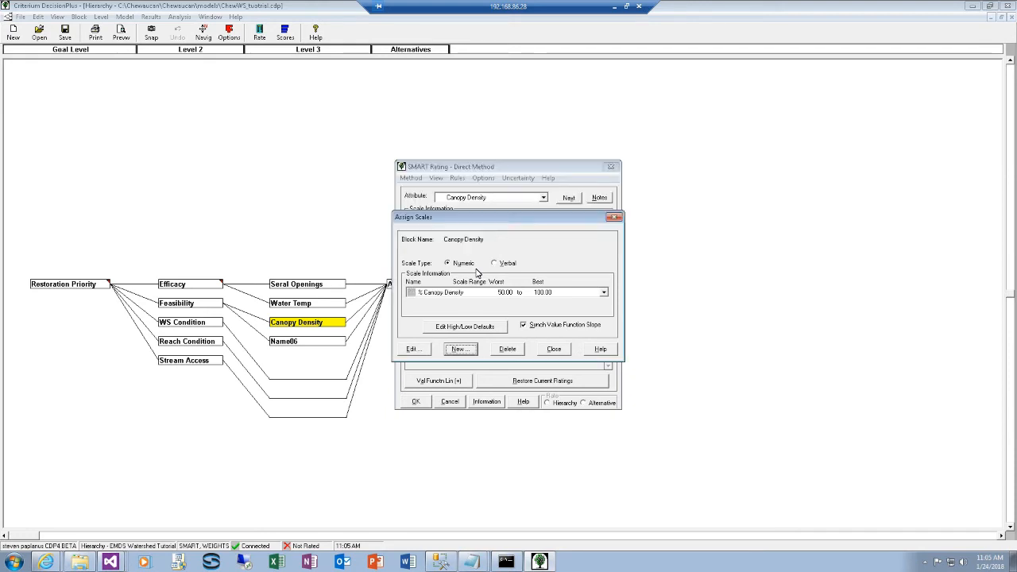
left_click(554, 349)
left_click(417, 403)
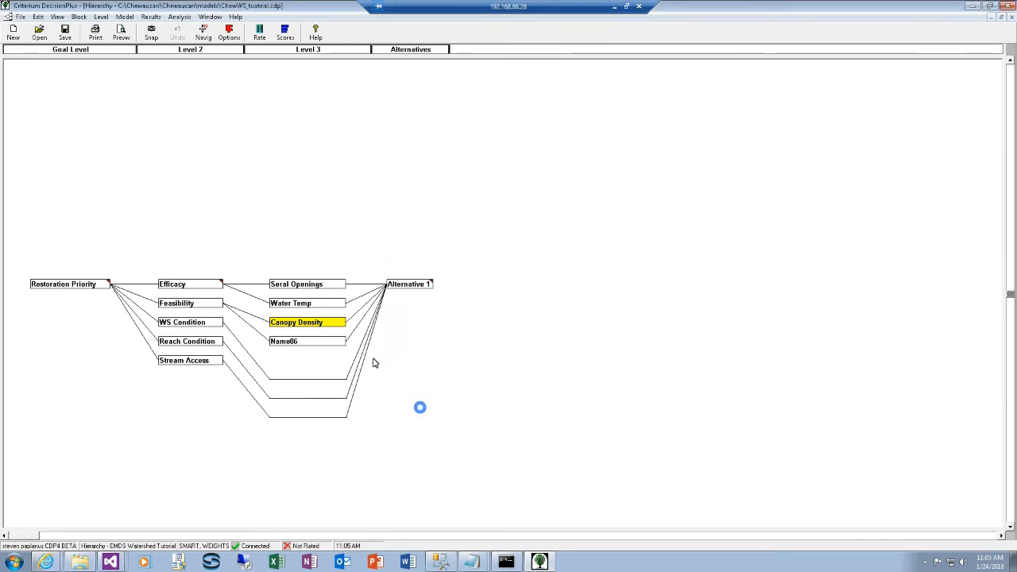
Replace the Name06 placeholder with a block named "Road Density" below Canopy Density, and connect it to Alternative 1 and Feasibility
left_click(318, 349)
key("Delete")
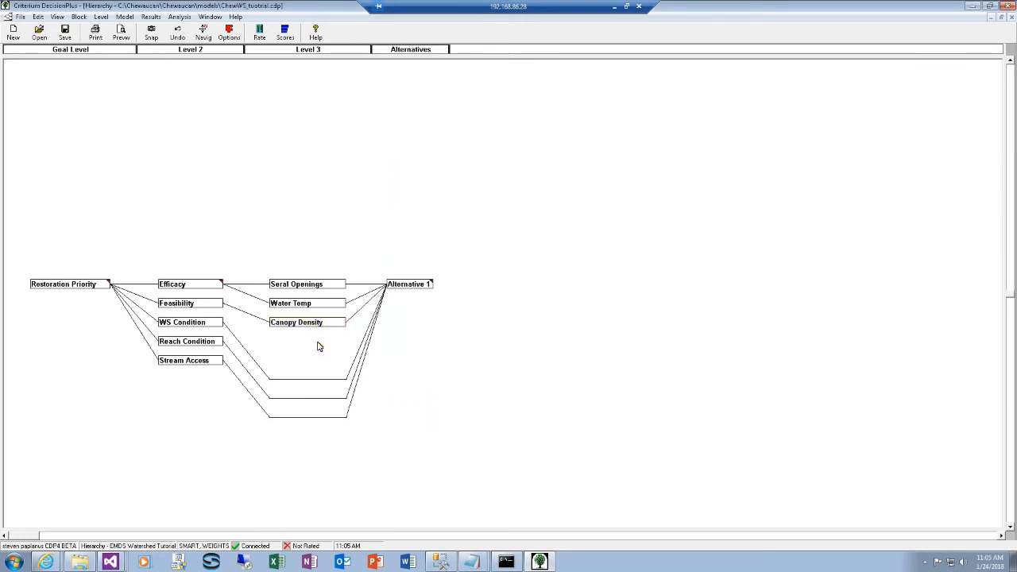
right_click(319, 324)
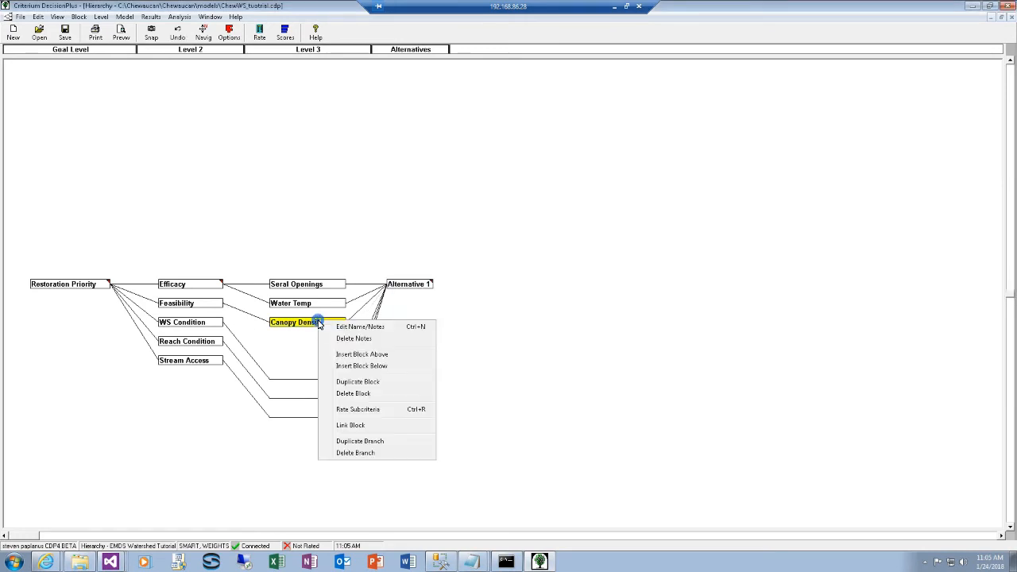
left_click(363, 366)
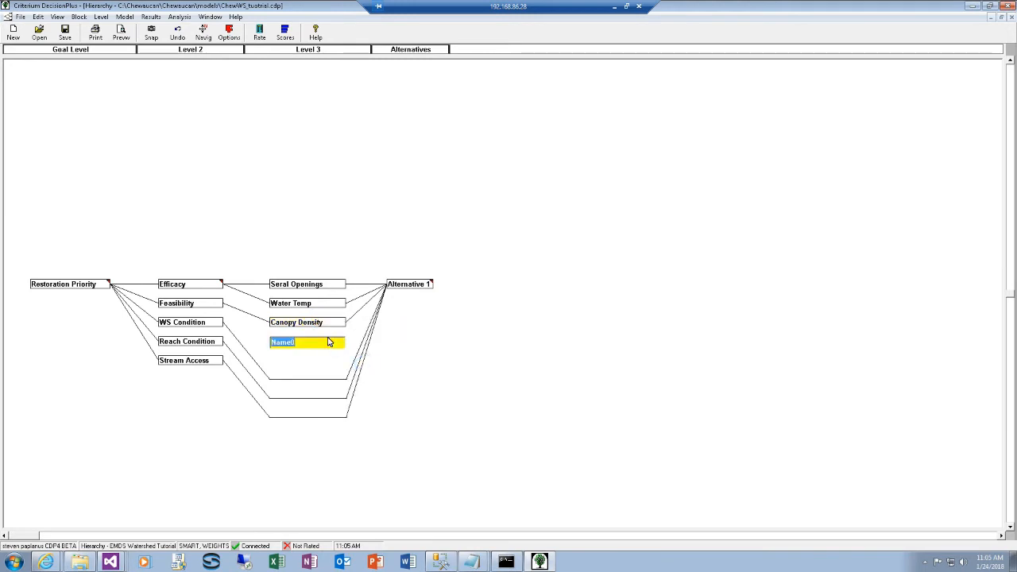
type("Road Density")
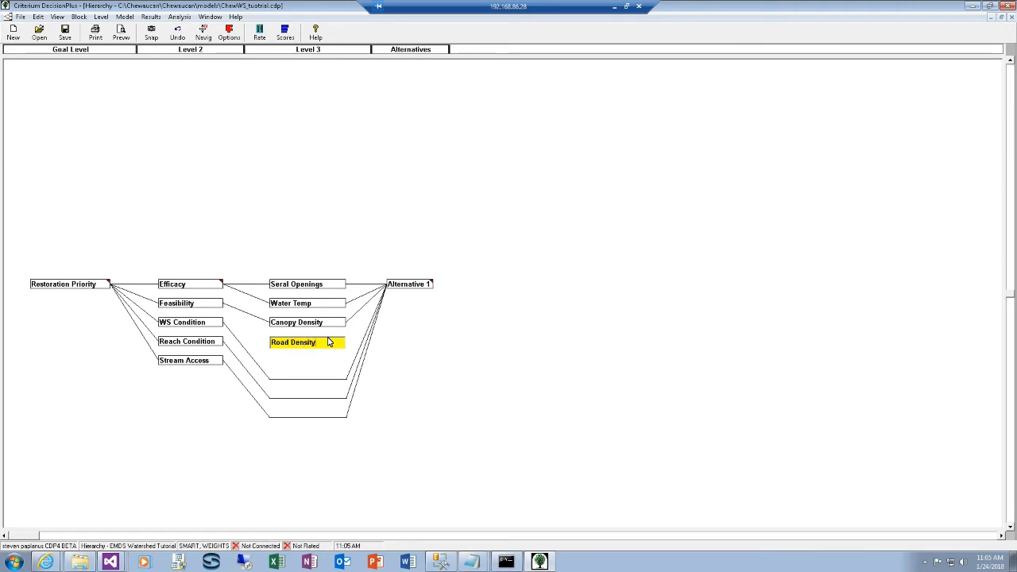
key("Return")
left_click_drag(329, 342, 421, 288)
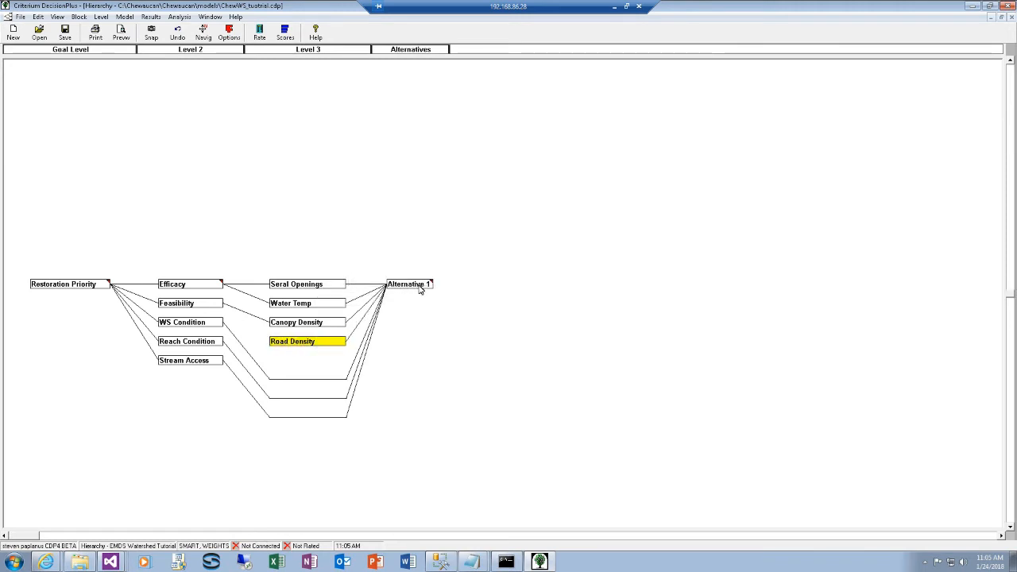
left_click_drag(295, 342, 209, 302)
Assign Road Density a new numeric scale "Rd miles per sq mile" with best value 1.6 and worst value 4.7, and accept its rating settings
double_click(300, 342)
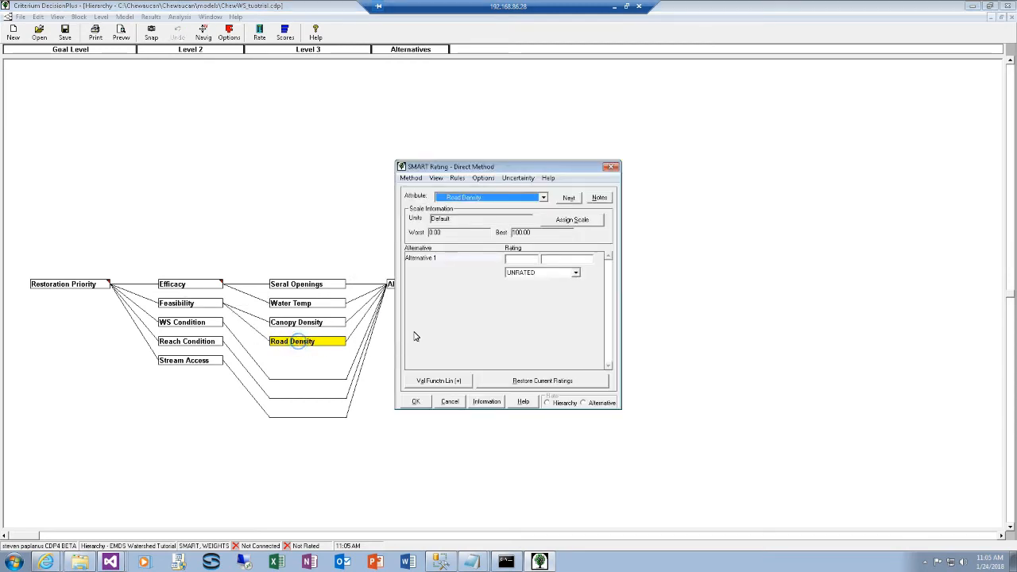
left_click(578, 219)
left_click(468, 352)
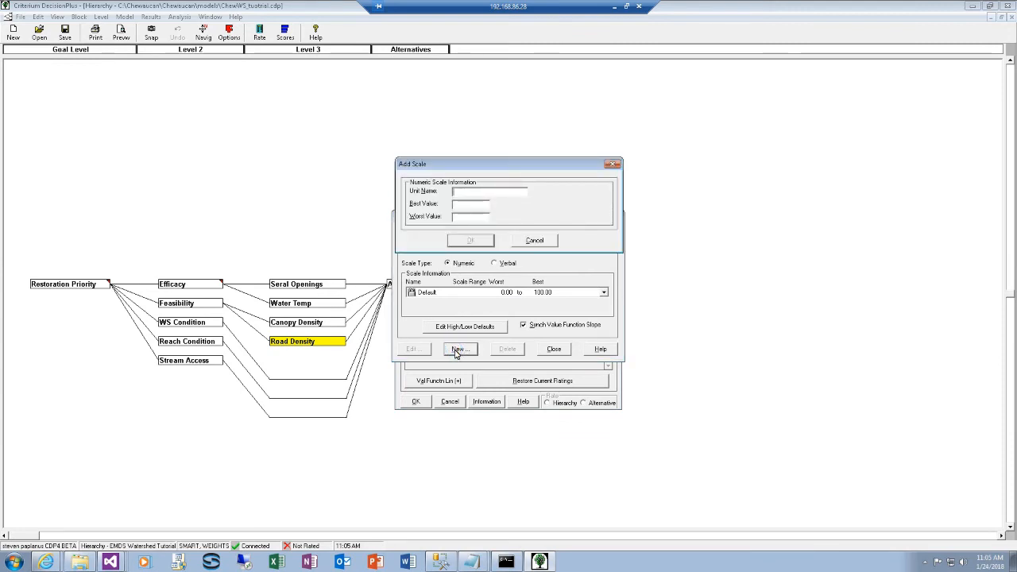
type("Rd")
type("miles per sq mi")
key("Tab")
type("1.6")
key("Tab")
type("4.7")
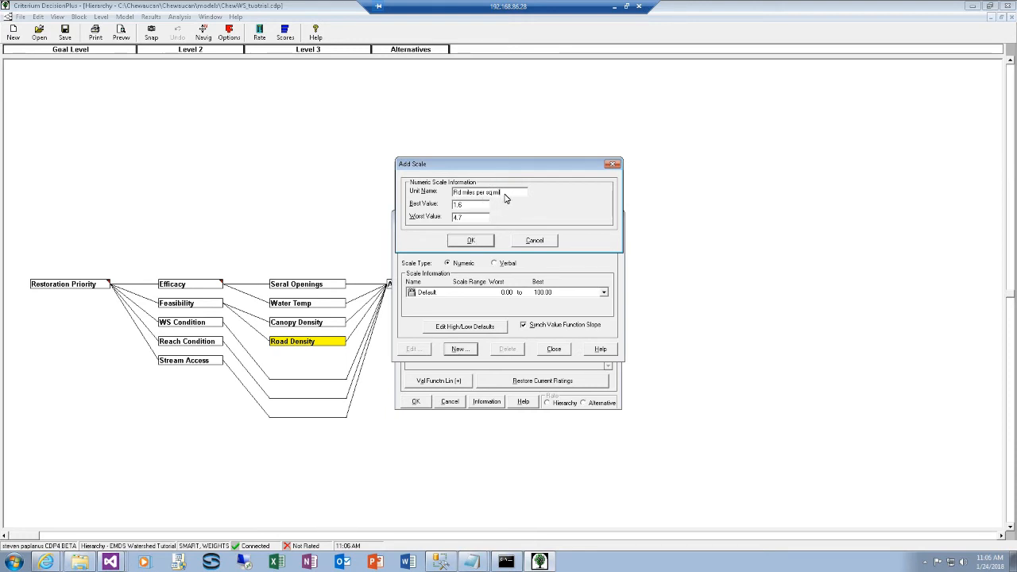
left_click(470, 240)
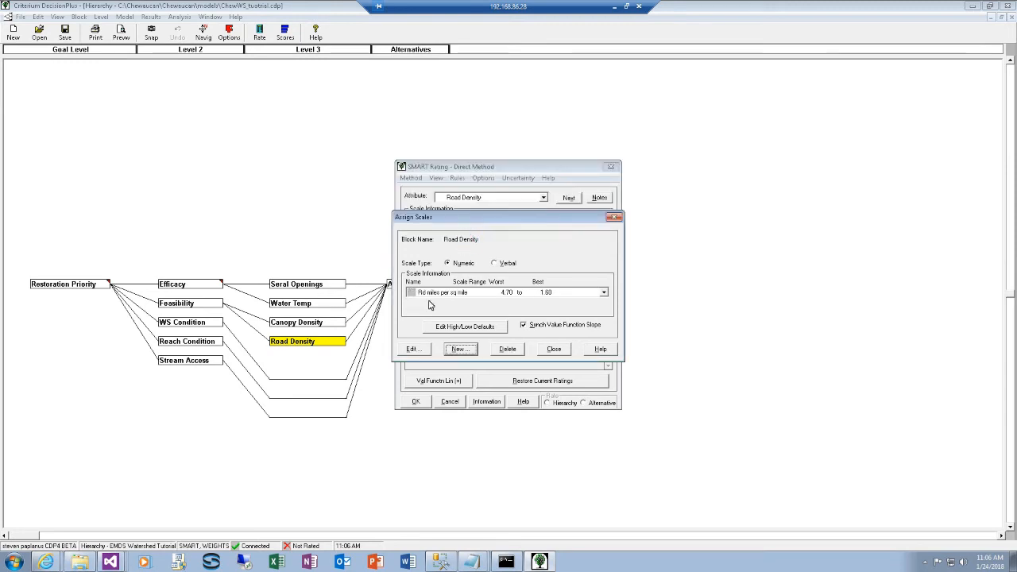
left_click(554, 349)
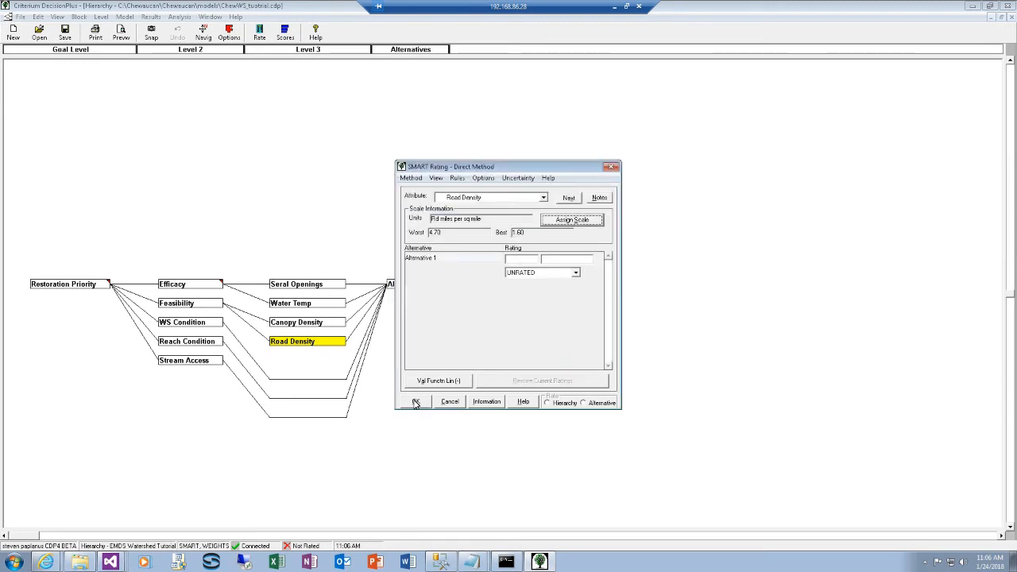
left_click(415, 402)
Insert a block named "Culverts" below Road Density and connect it to Alternative 1 and Feasibility
right_click(305, 342)
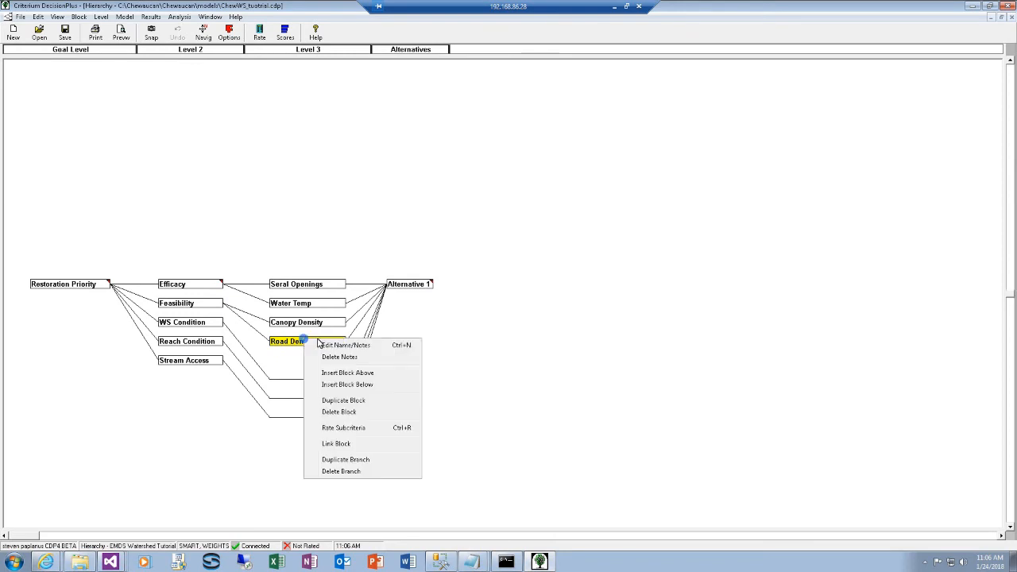
left_click(356, 385)
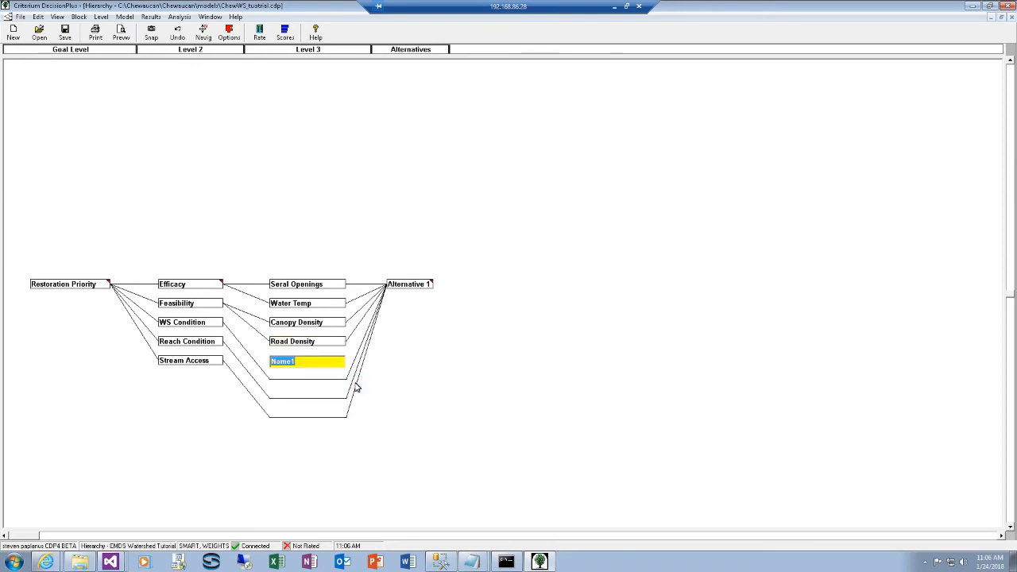
type("Culverts")
key("Return")
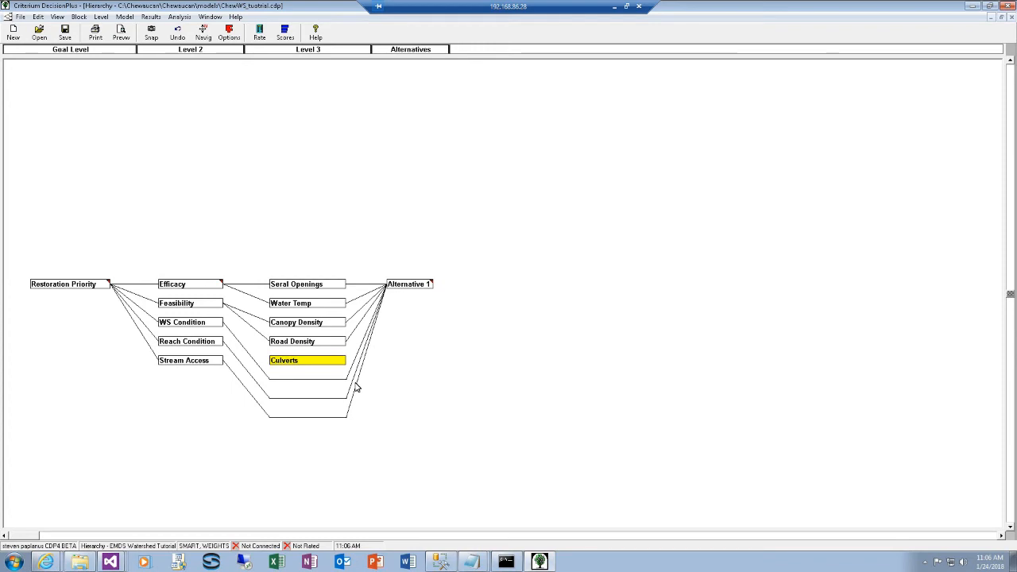
left_click_drag(329, 360, 419, 286)
left_click_drag(292, 367, 204, 302)
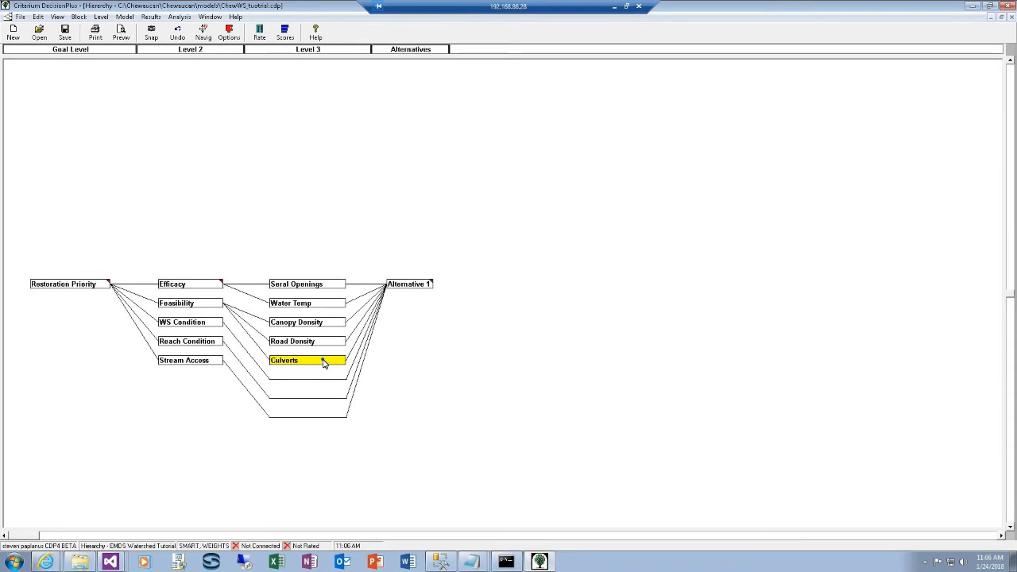
Assign Culverts a new numeric scale "Number of Culverts" with best value 1 and worst value 5, and accept its rating settings
double_click(323, 363)
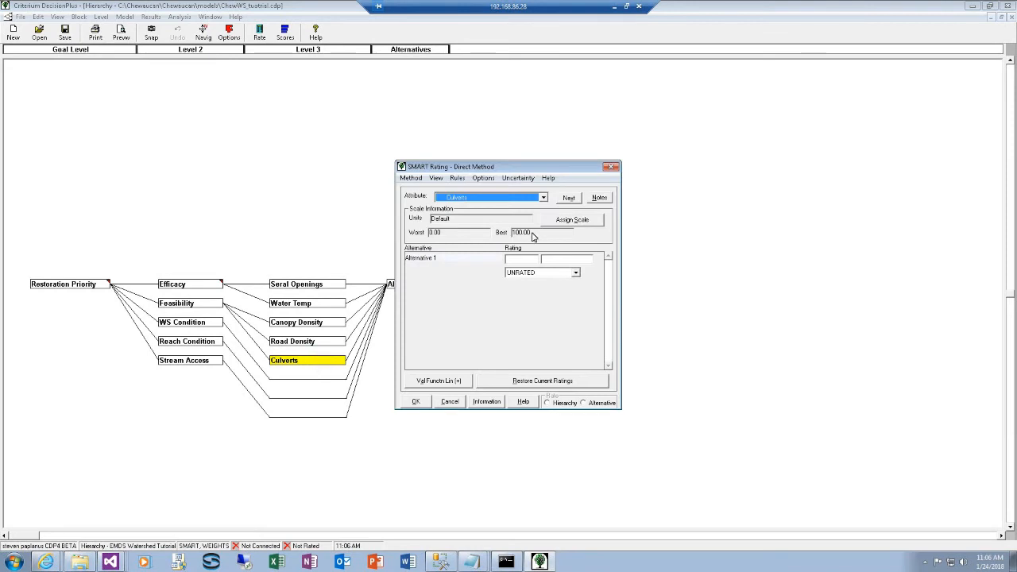
left_click(572, 222)
left_click(459, 351)
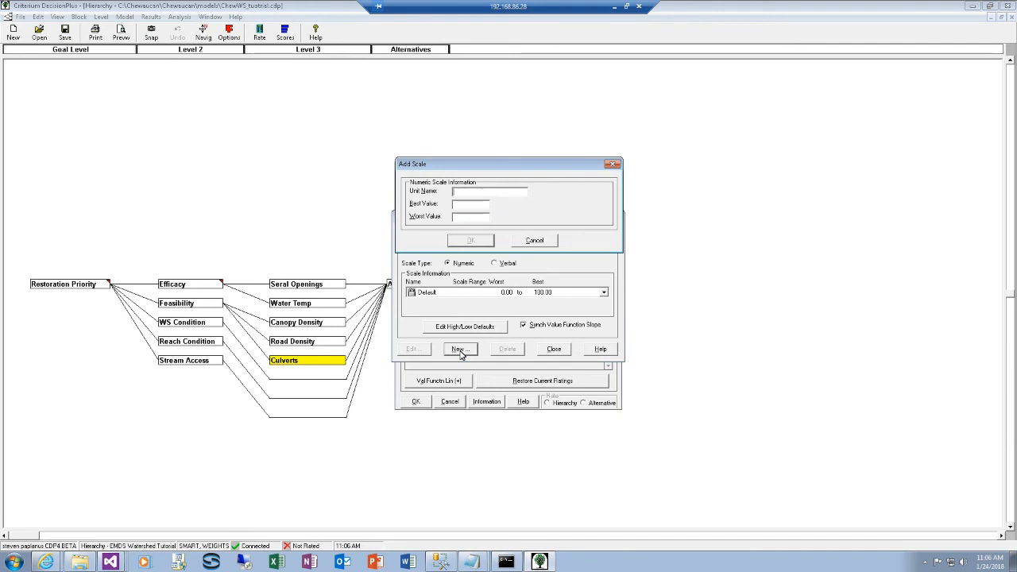
type("Number of Culve")
key("Tab")
type("5")
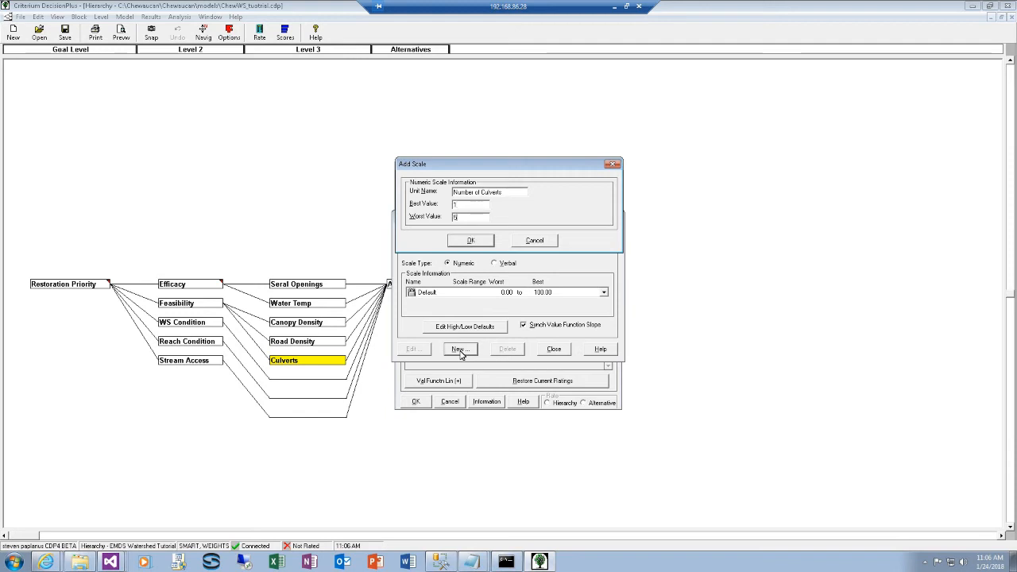
left_click(479, 242)
left_click(554, 349)
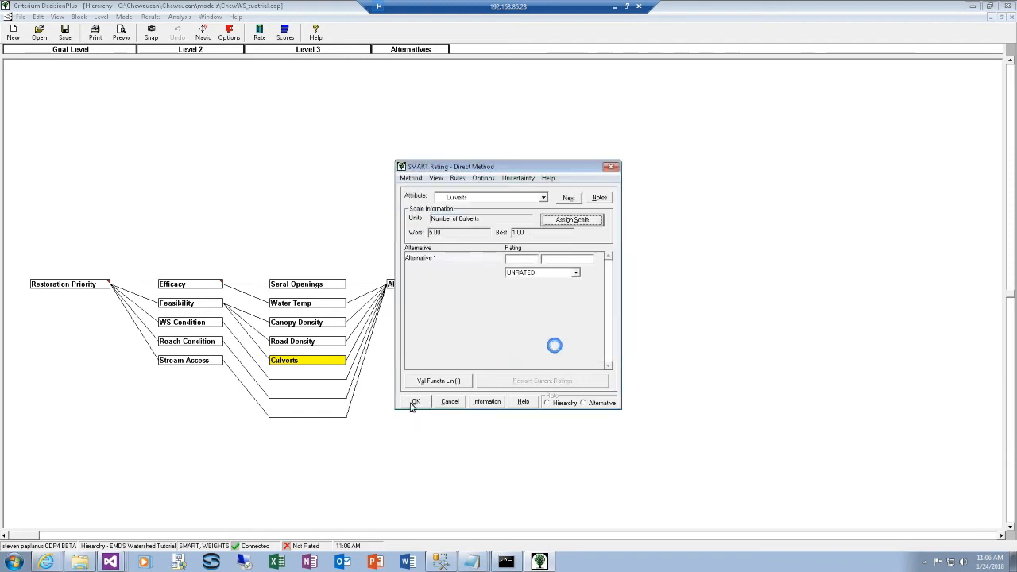
left_click(414, 403)
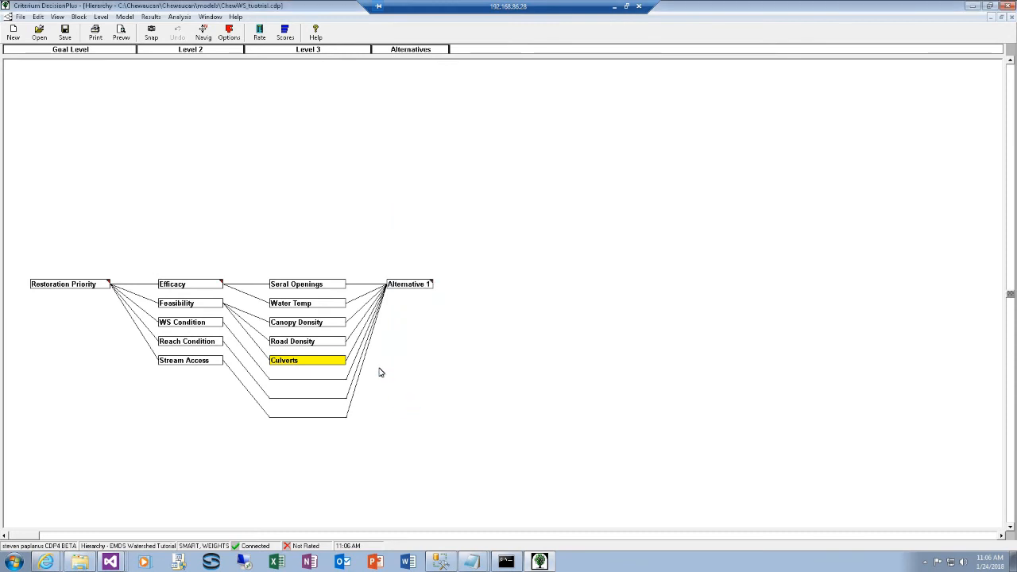
right_click(198, 288)
left_click(198, 288)
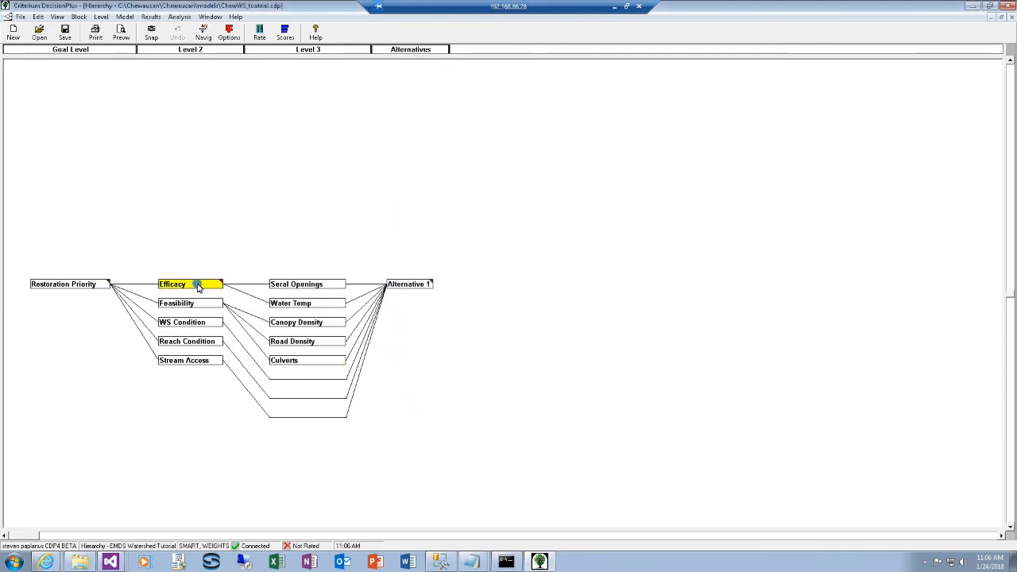
right_click(199, 288)
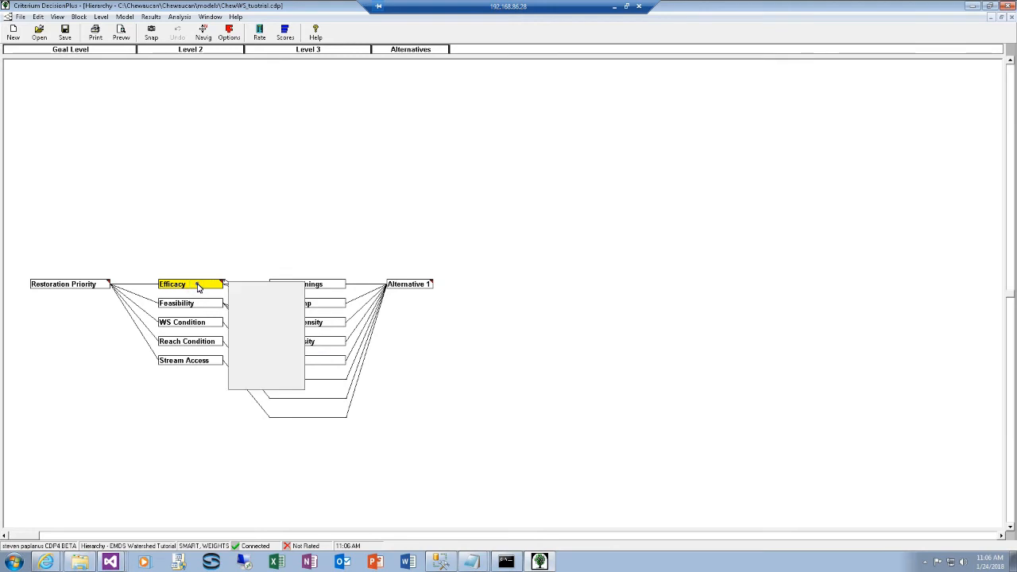
left_click(199, 288)
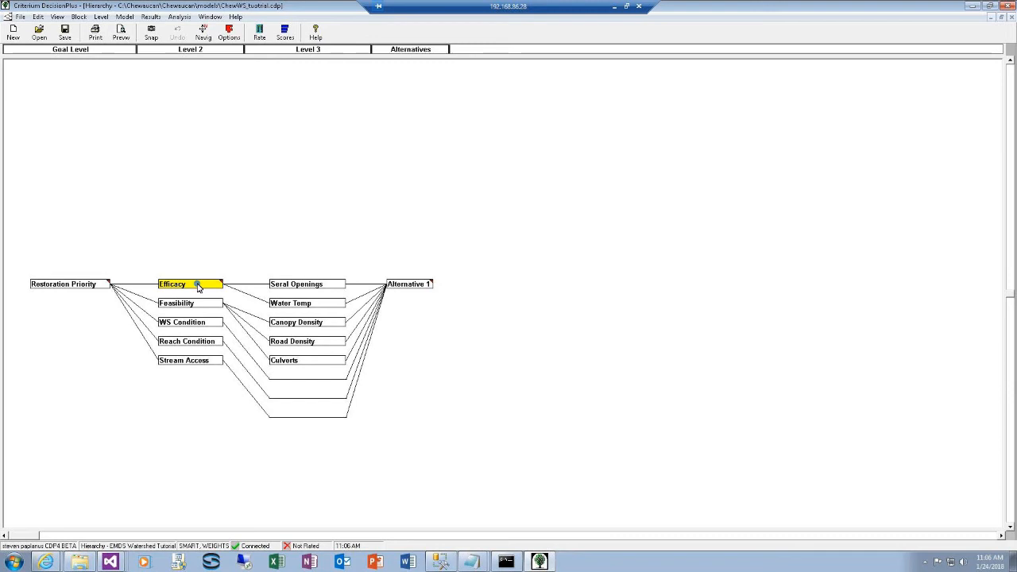
Convert Efficacy's rating to the Full Pairwise method, swap the comparison so Water Temp is rated against Seral Openings, and accept it
double_click(197, 286)
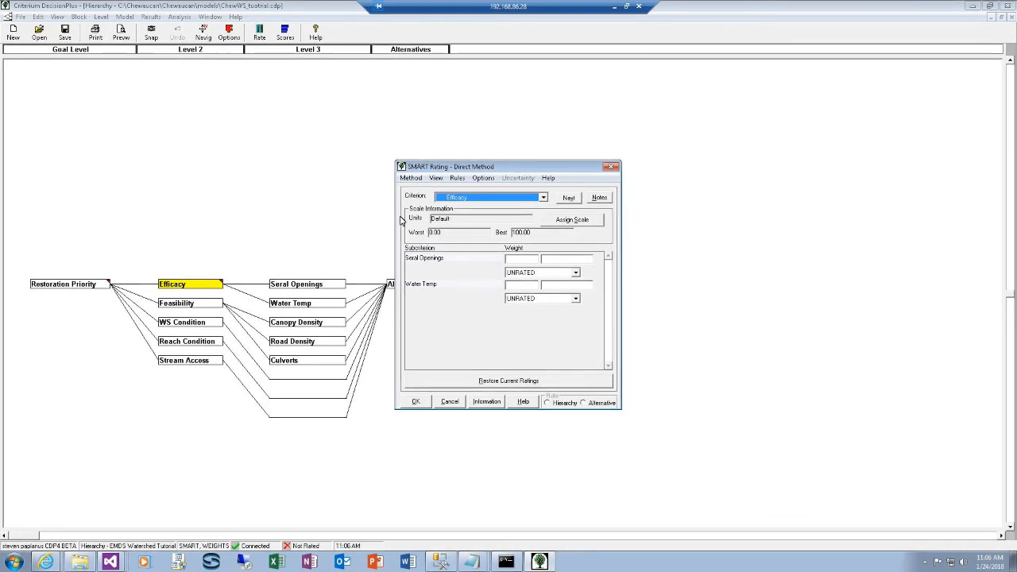
left_click(407, 178)
left_click(435, 205)
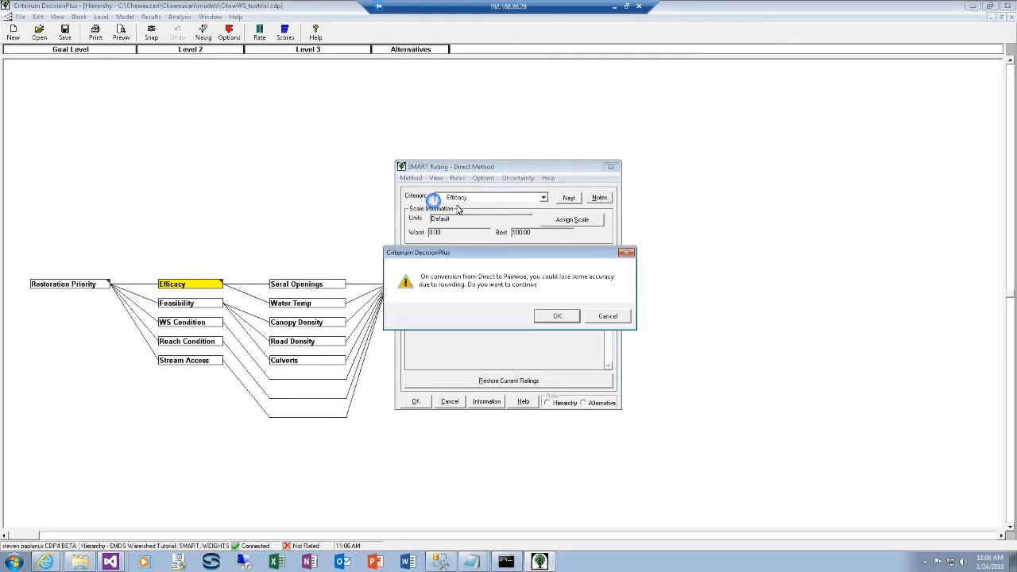
left_click(555, 316)
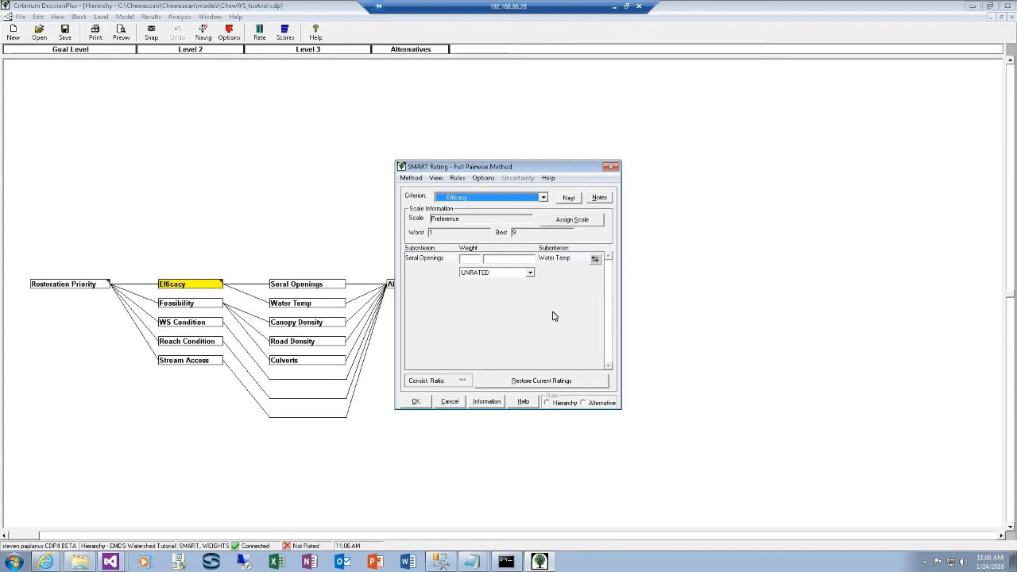
left_click(595, 260)
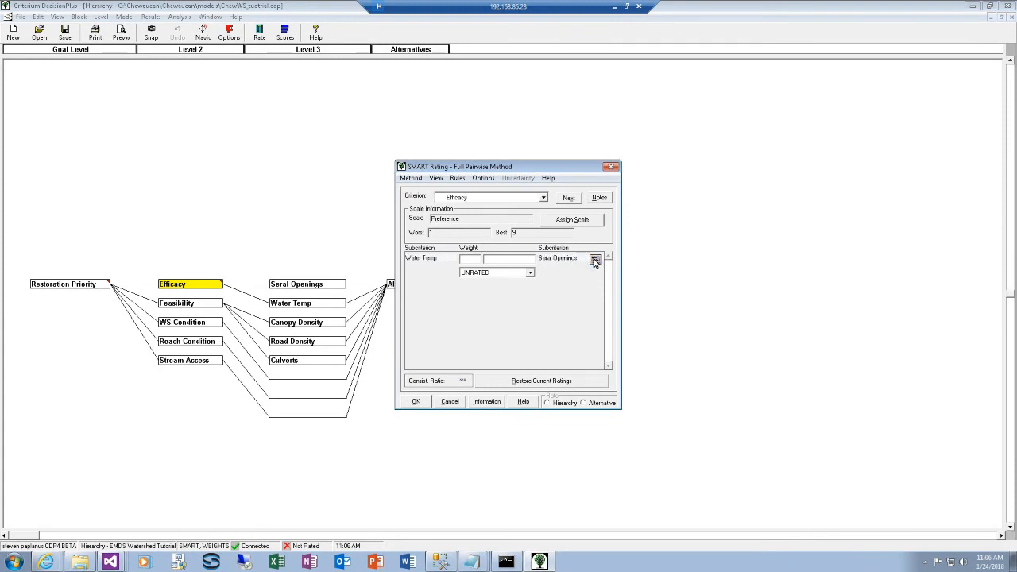
left_click(416, 402)
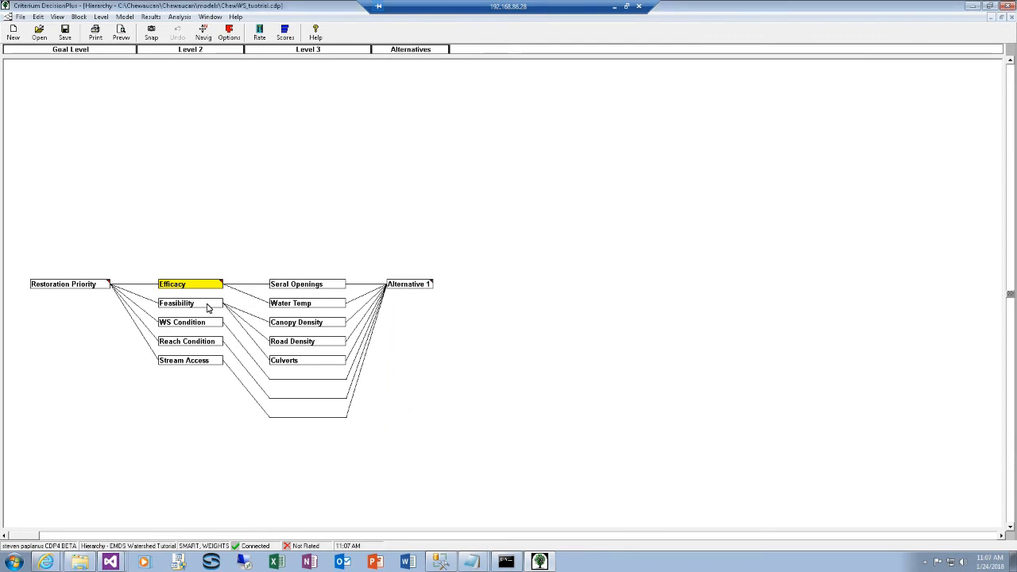
Rate Feasibility's subcriteria directly with weights of 3 for Canopy Density, 5 for Road Density and 3 for Culverts, and accept the ratings
left_click(206, 306)
left_click(206, 305)
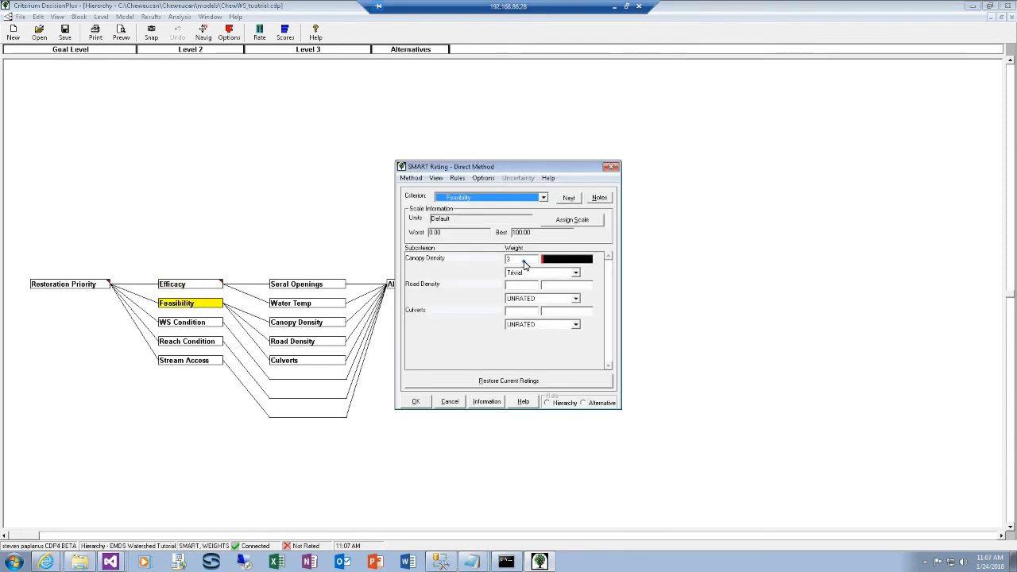
left_click(520, 260)
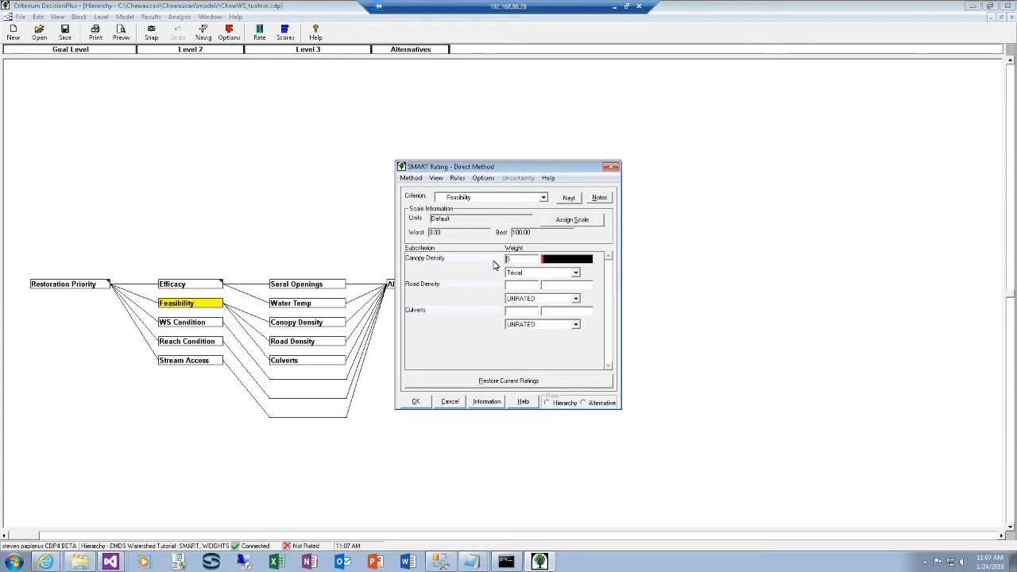
left_click(522, 286)
type("5")
left_click(518, 312)
type("3")
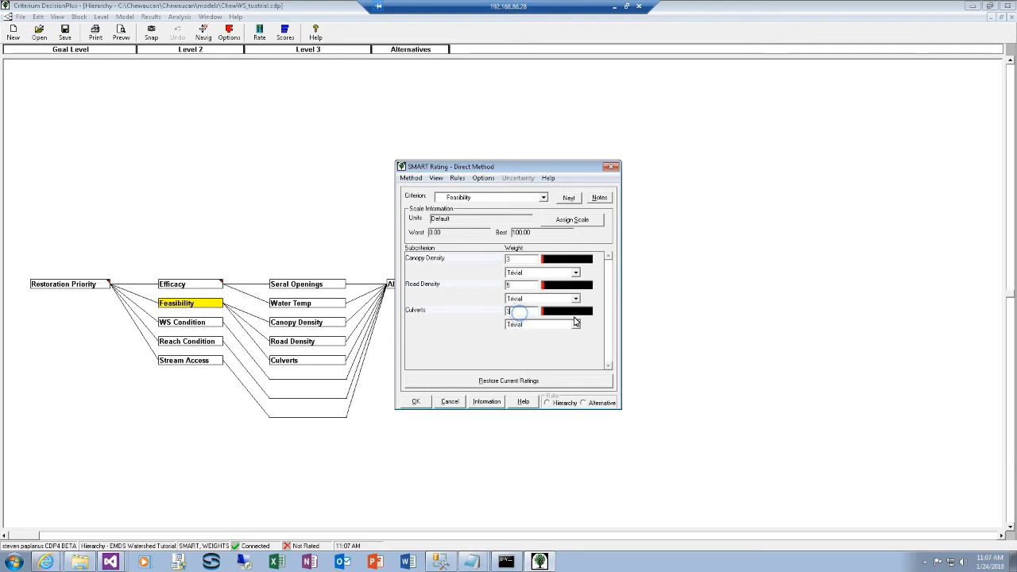
left_click(414, 401)
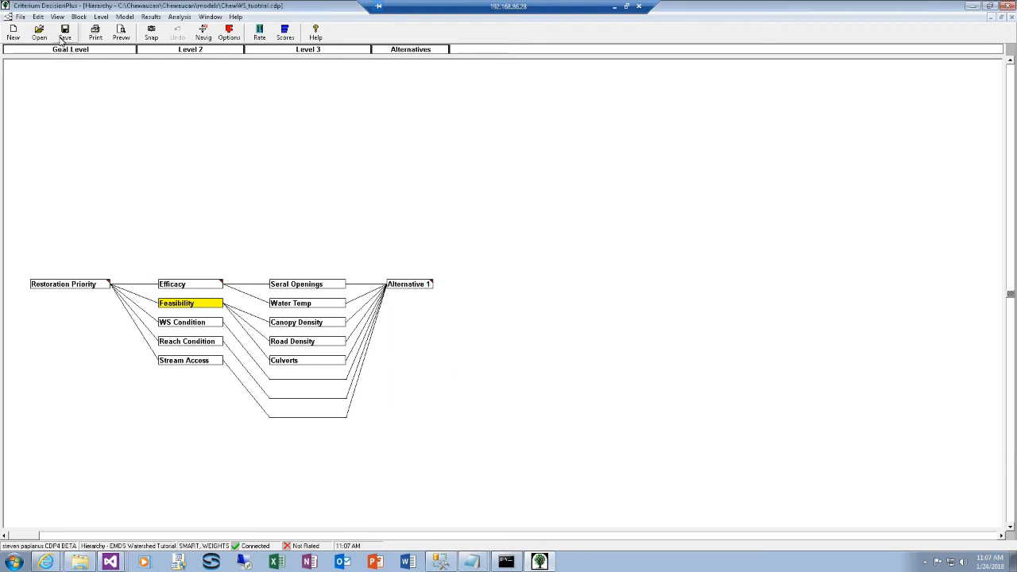
Save the model as ChewWS_tuotrial in DecisionPlus (*.cdp) format in the models folder, replacing the existing file
left_click(22, 16)
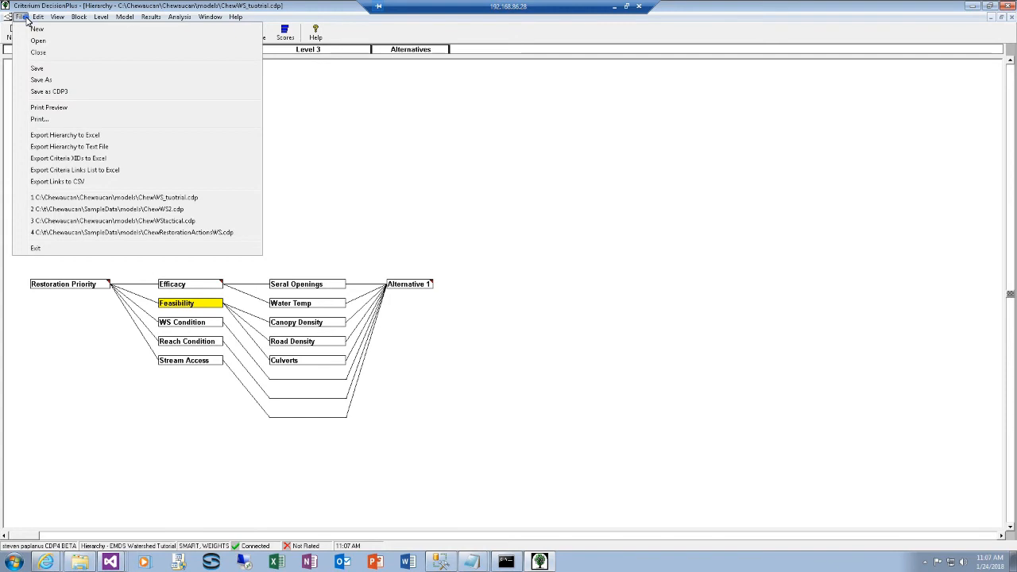
left_click(41, 79)
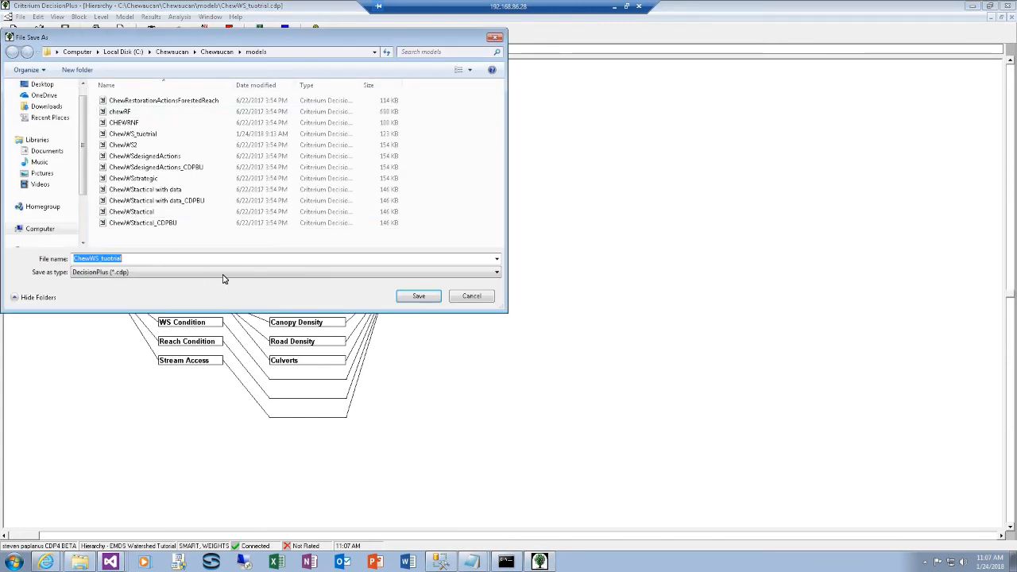
left_click(410, 295)
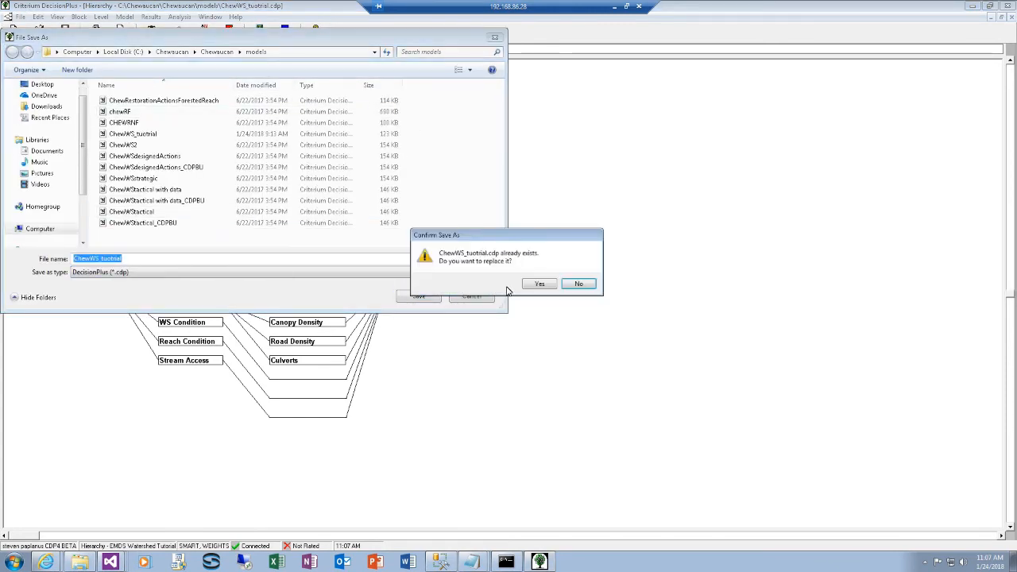
left_click(538, 285)
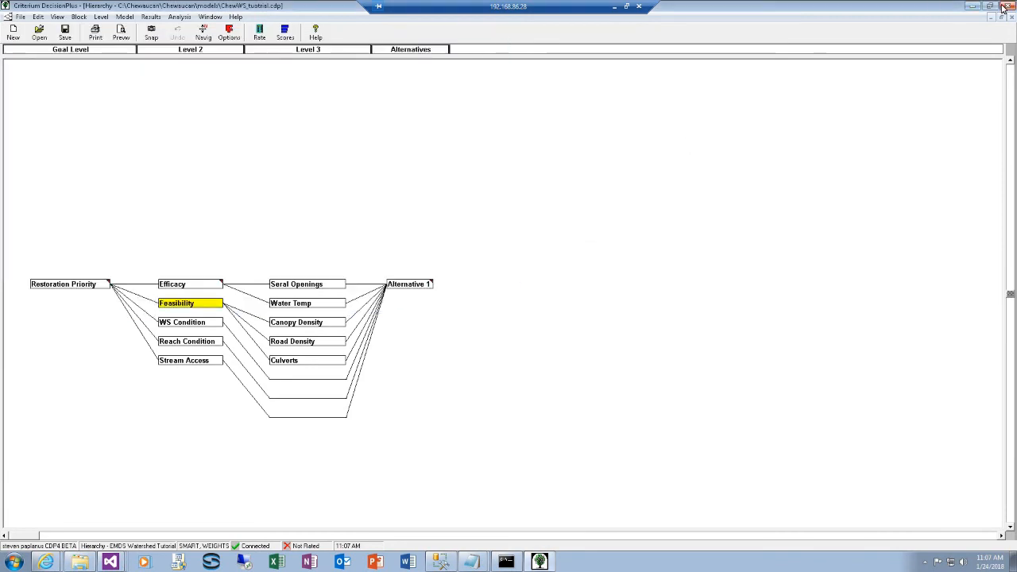
left_click(625, 13)
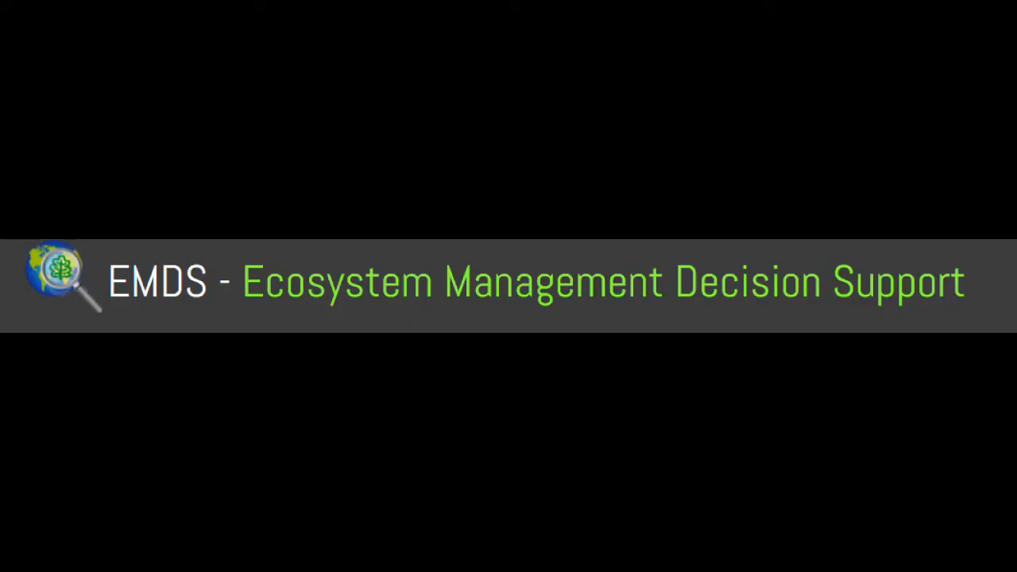